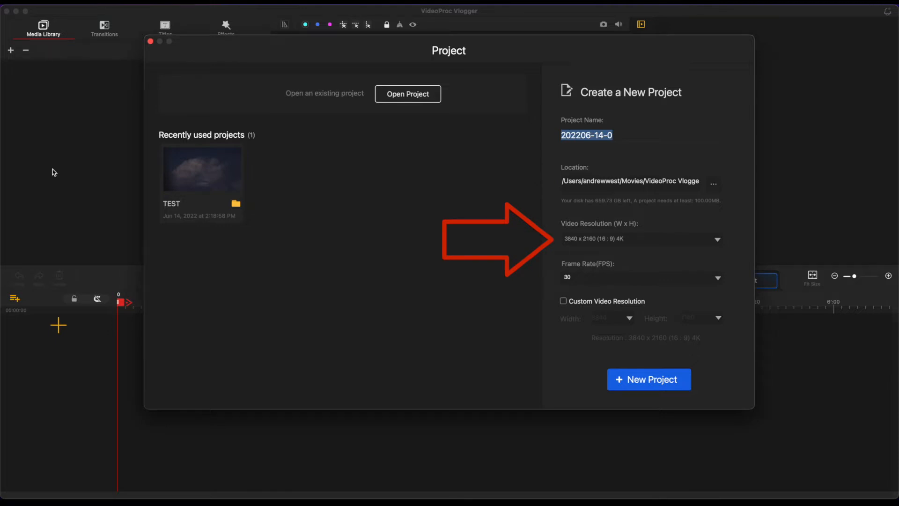
Step: Look through the new project's video resolution and frame rate choices and its custom resolution option, leaving the settings at their defaults
left_click(697, 241)
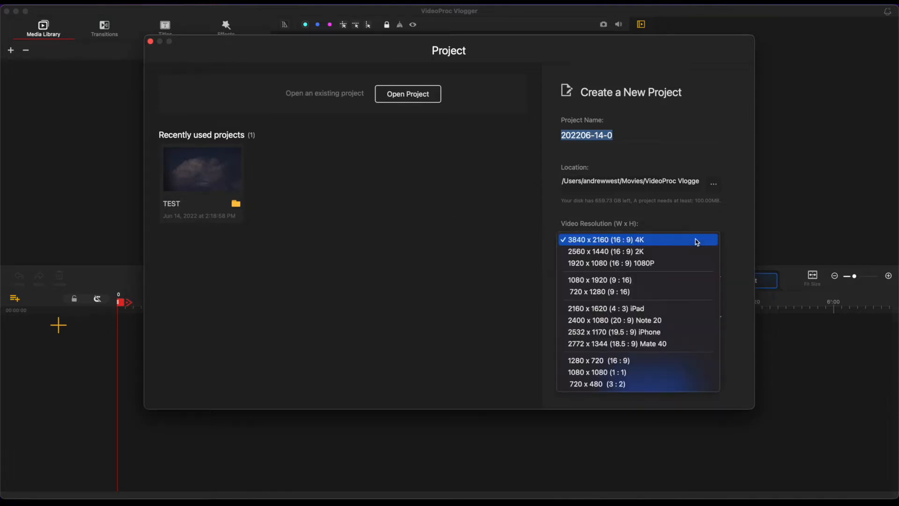
left_click(726, 224)
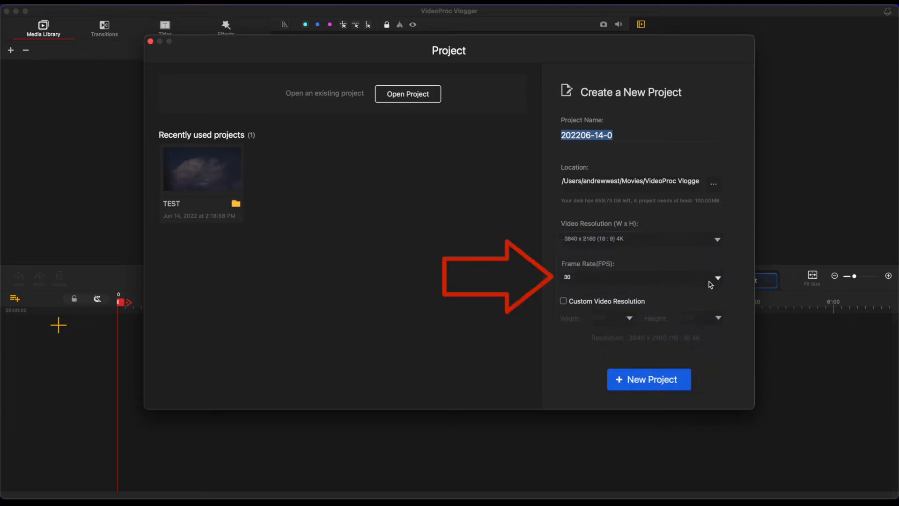
left_click(710, 283)
left_click(710, 281)
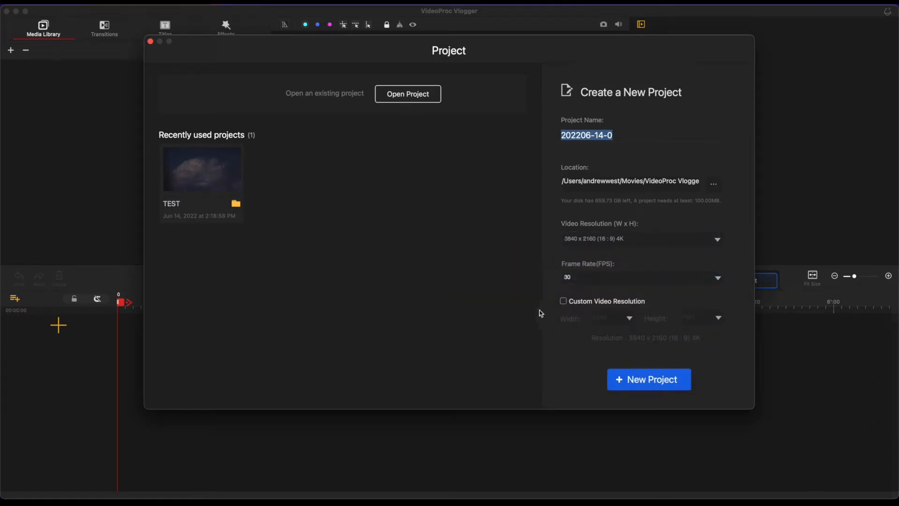
left_click(563, 301)
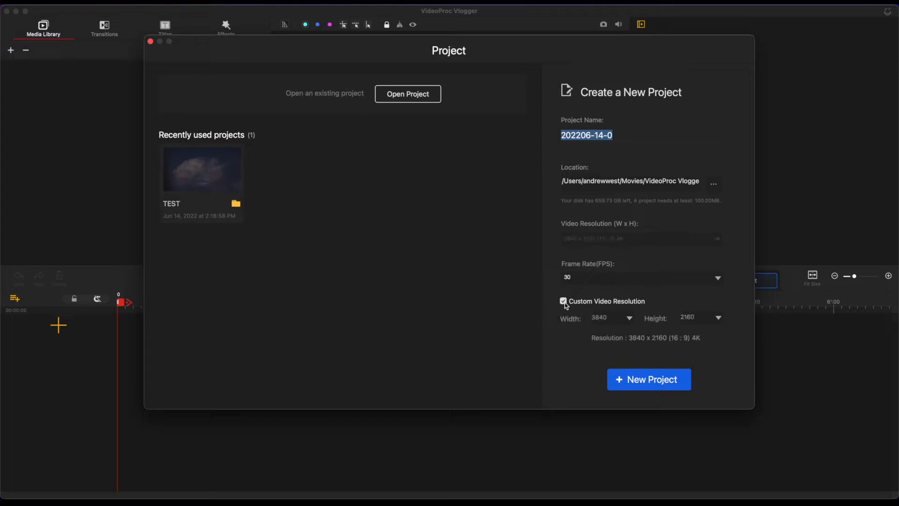
left_click(564, 301)
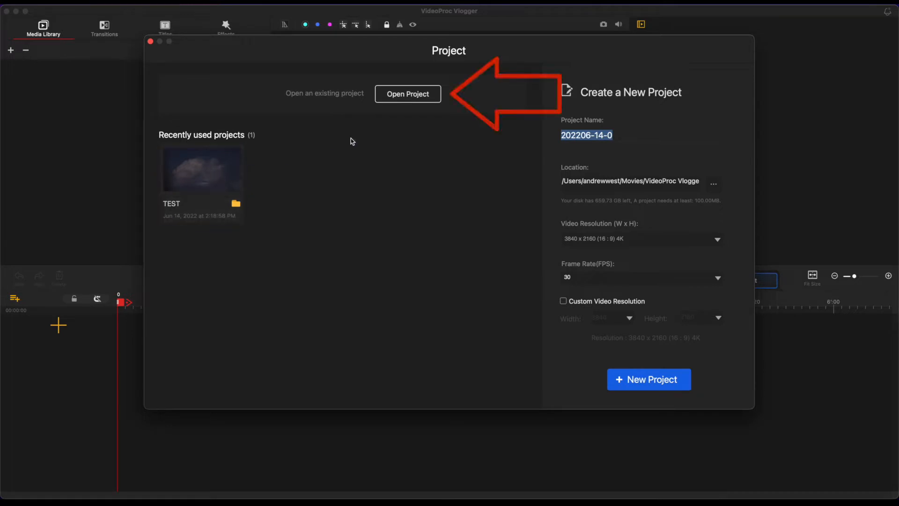
Step: Check the file browser for existing projects, cancel it, and open the recently used TEST project
left_click(429, 96)
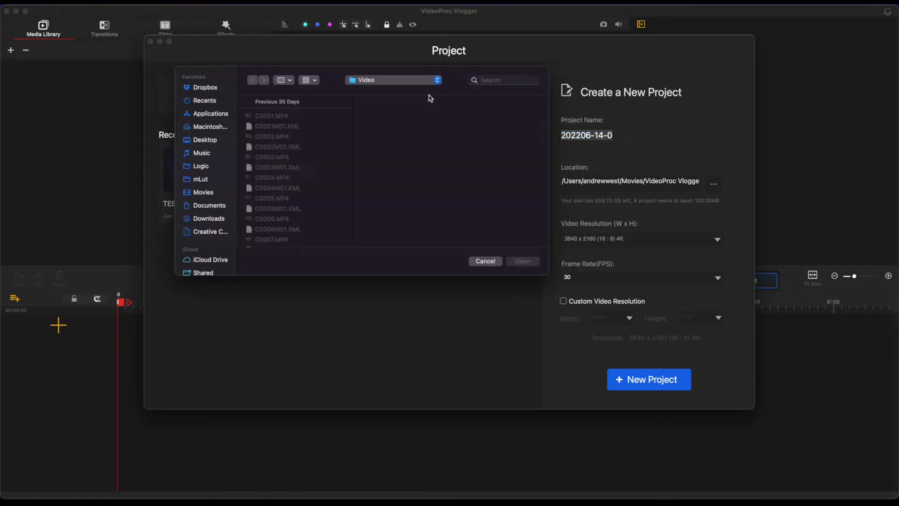
left_click(485, 261)
left_click(215, 175)
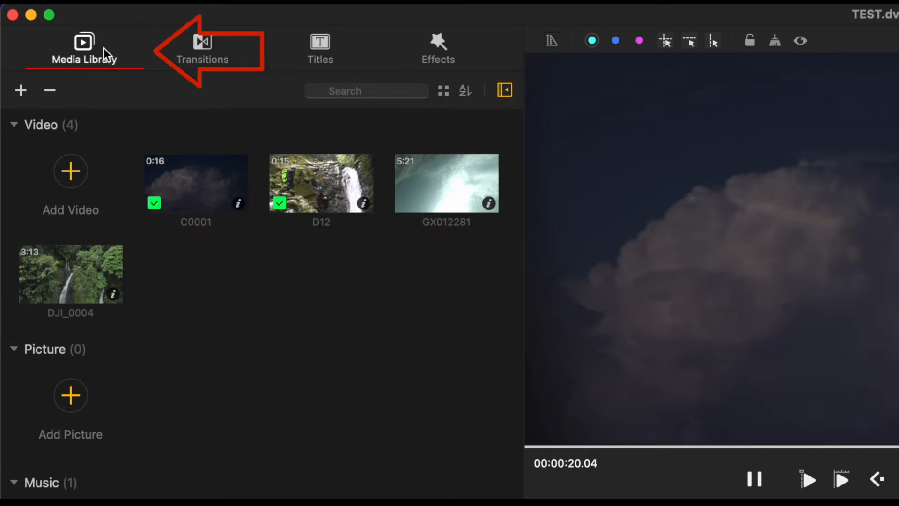
Step: View the Transitions, Titles and Effects libraries and return to the Media Library
left_click(220, 61)
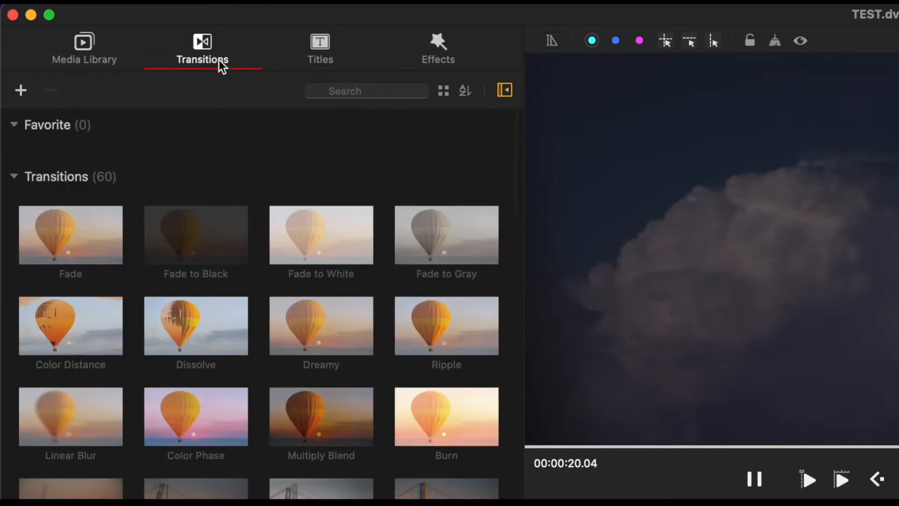
left_click(336, 56)
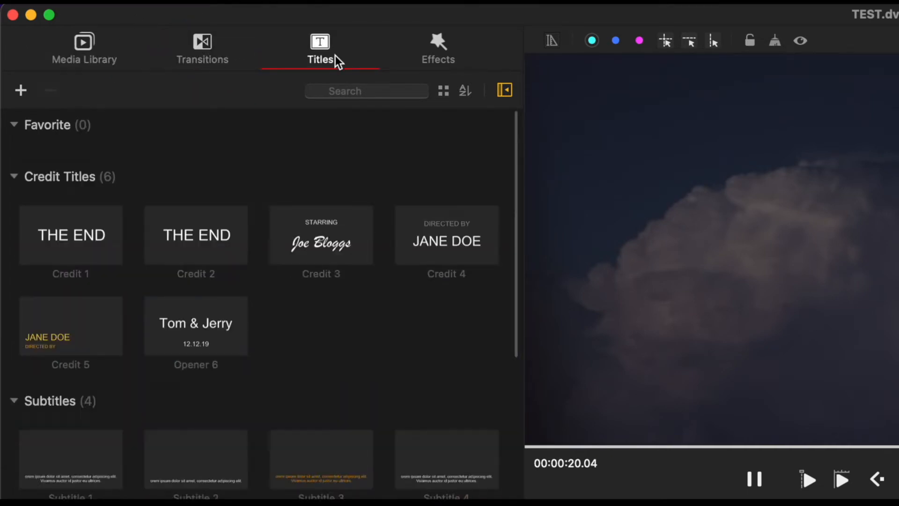
left_click(448, 59)
left_click(92, 52)
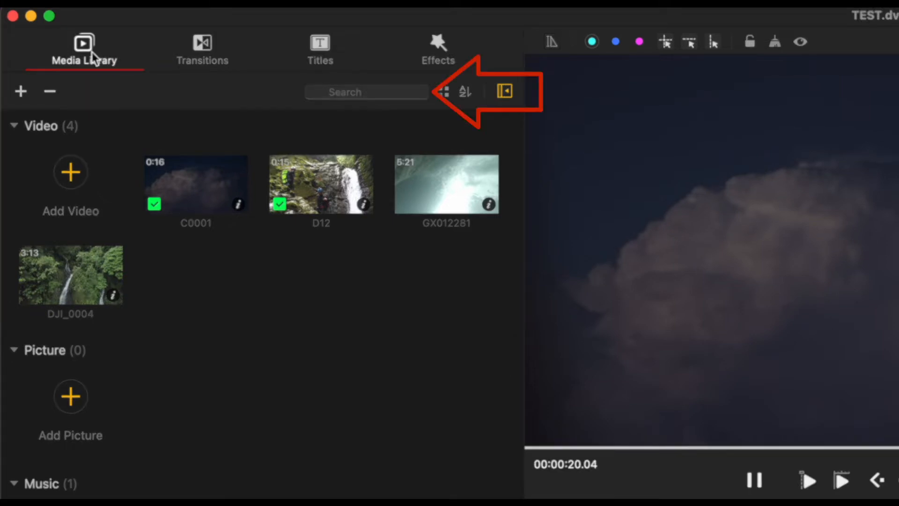
Step: Look at the thumbnail size and sorting options of the Media Library
left_click(445, 92)
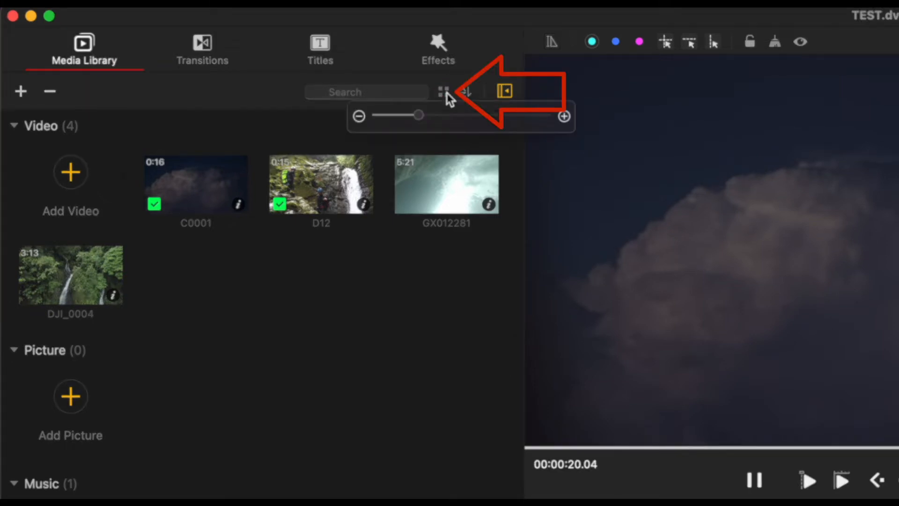
left_click(470, 92)
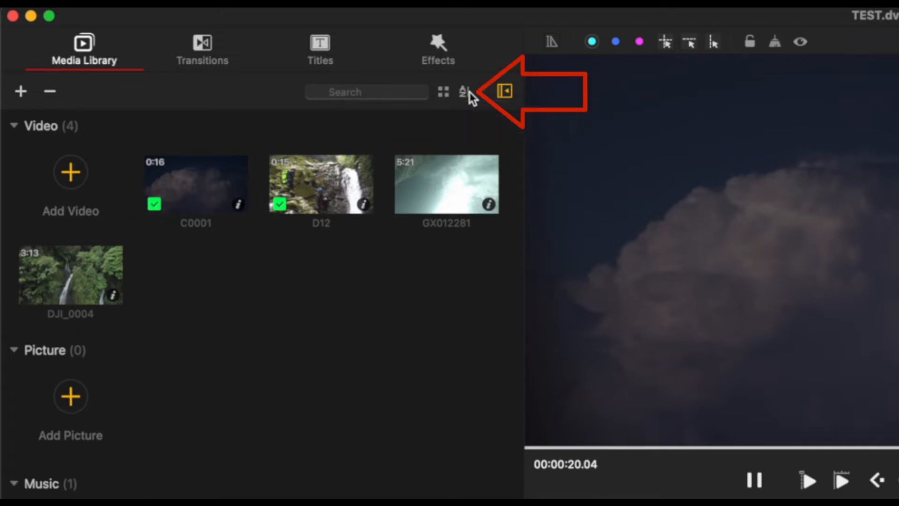
left_click(468, 93)
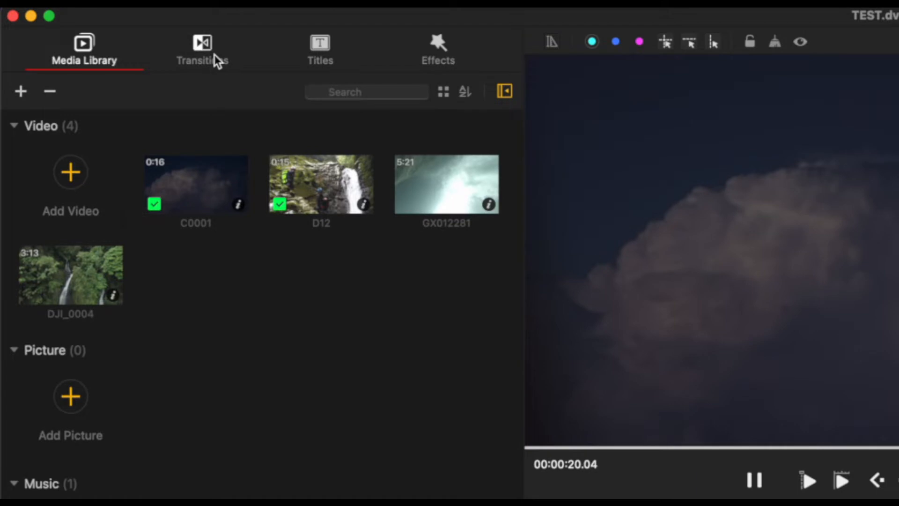
Step: Mark the Fade transition as a favorite and remove it from the favorites again
left_click(215, 54)
mouse_move(112, 260)
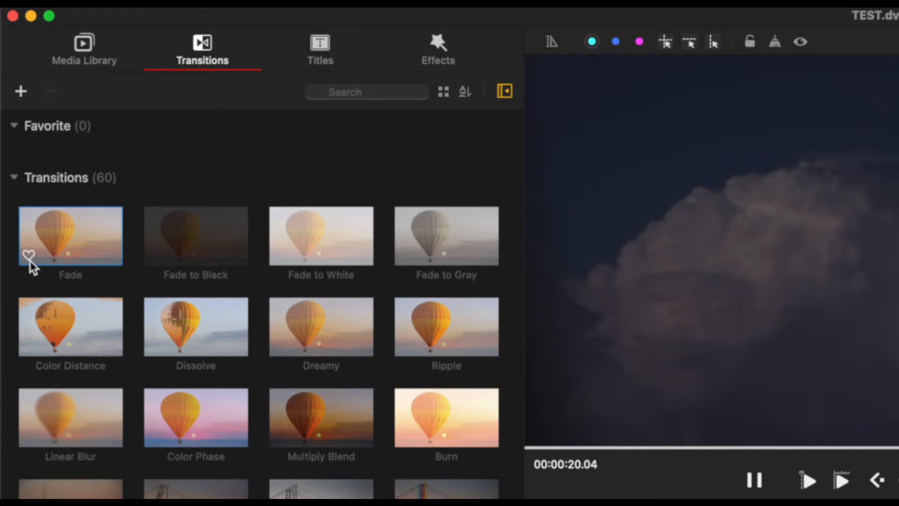
left_click(87, 46)
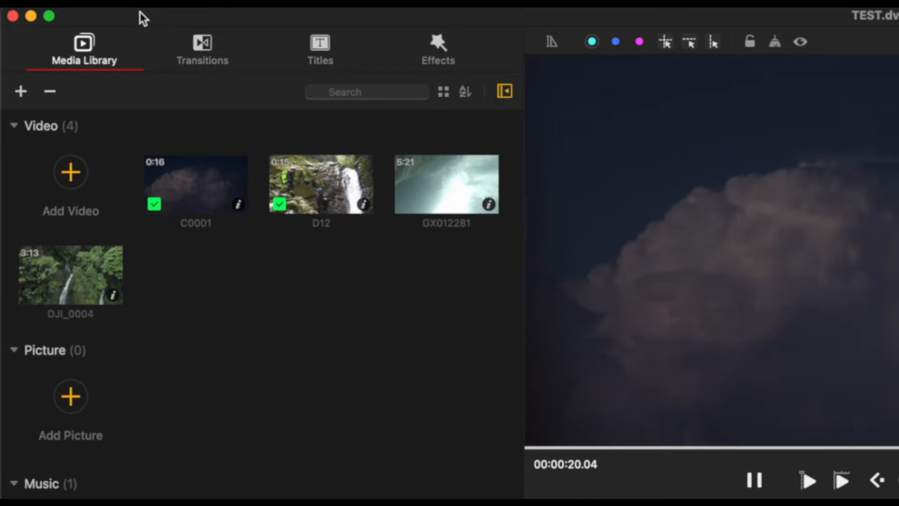
left_click(217, 60)
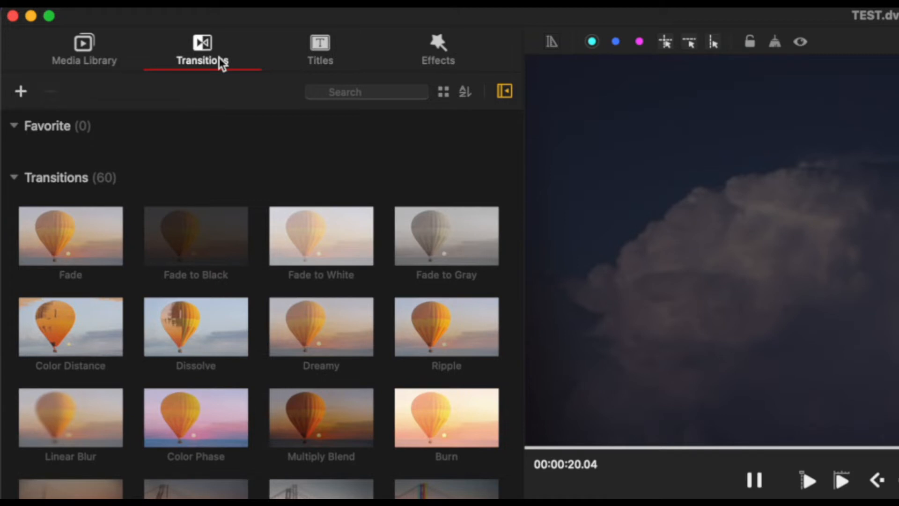
mouse_move(38, 258)
left_click(28, 256)
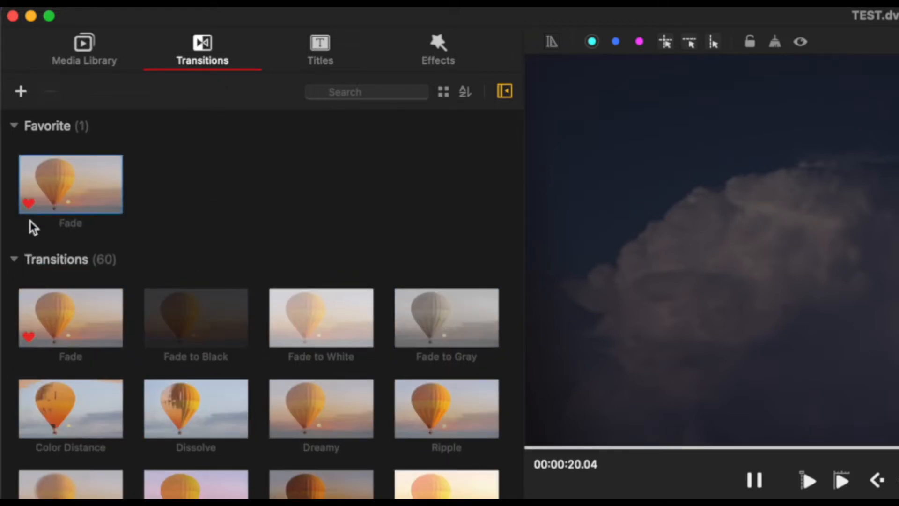
left_click(30, 206)
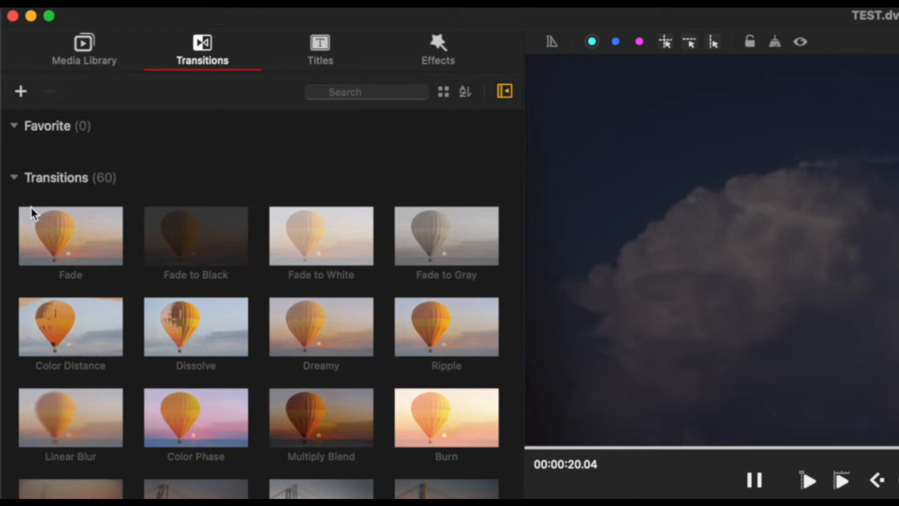
Step: Look at the Titles and Effects libraries, and collapse and restore the library area
left_click(332, 48)
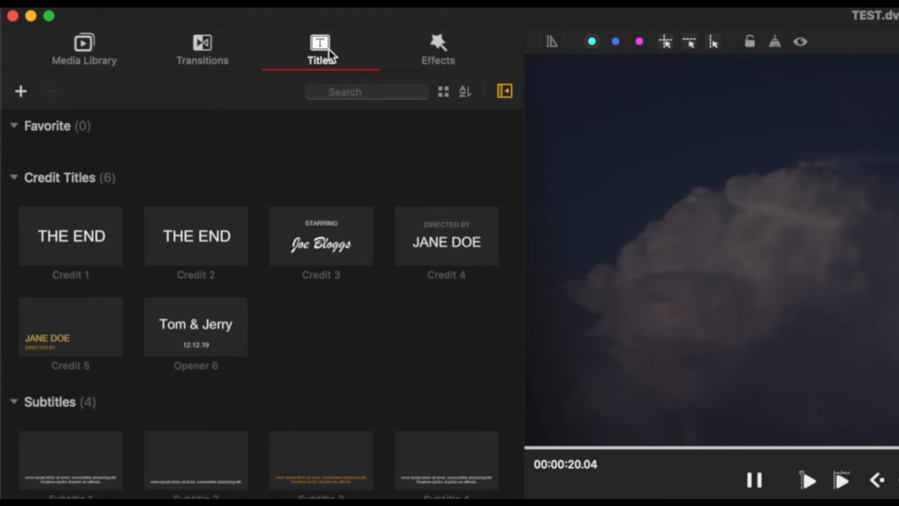
left_click(434, 54)
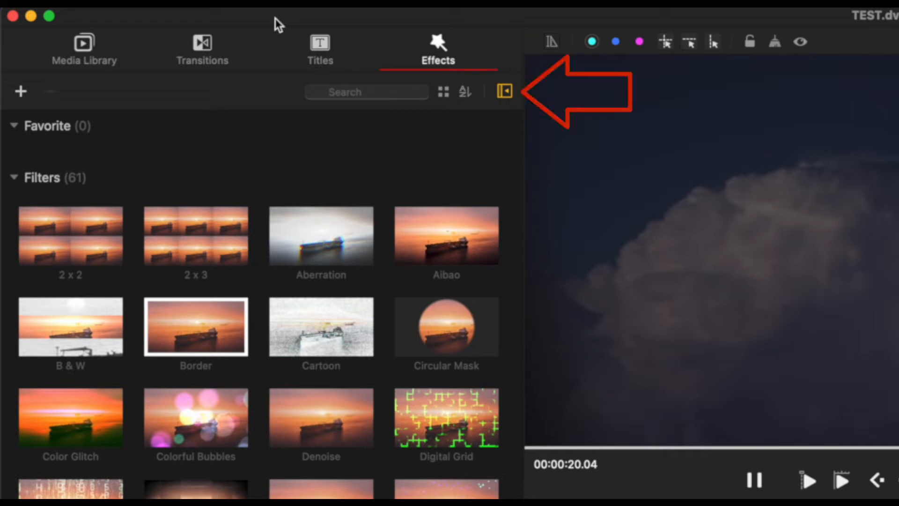
left_click(506, 92)
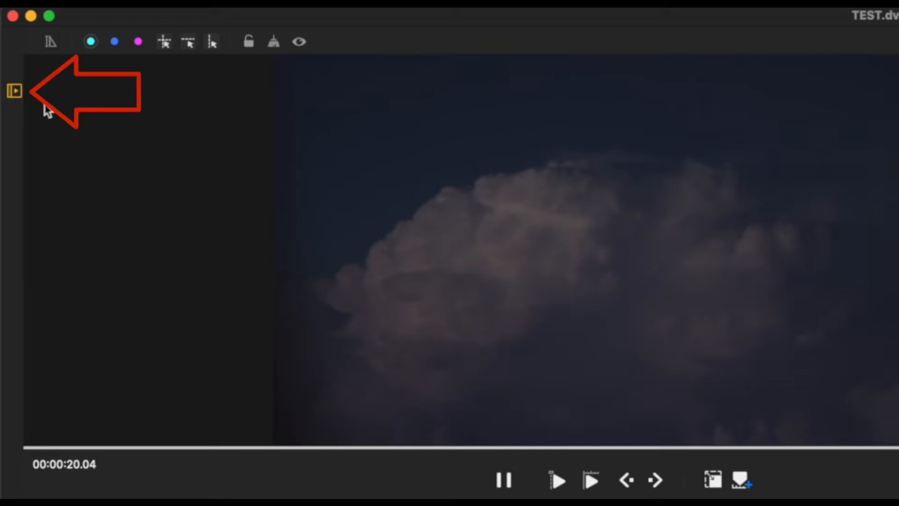
left_click(14, 93)
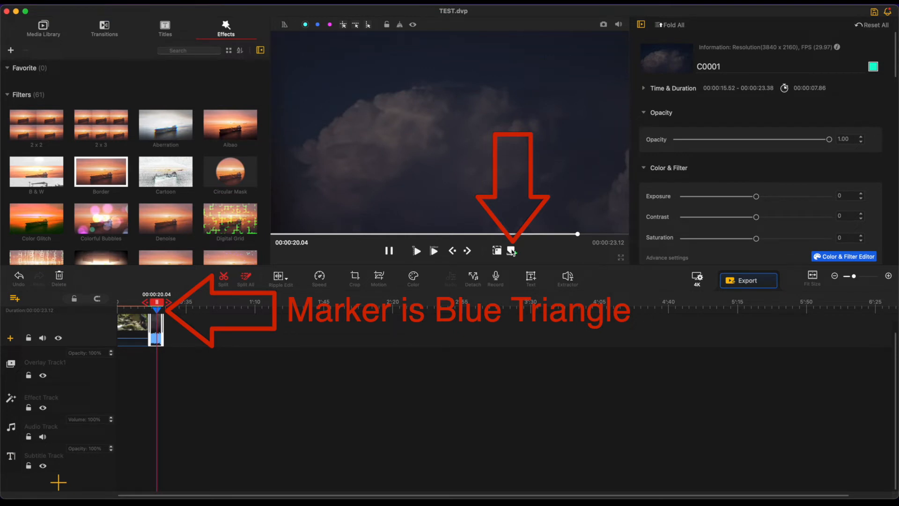
Step: Delete the blue marker at 00:00:20.04 on the timeline
right_click(159, 309)
left_click(186, 342)
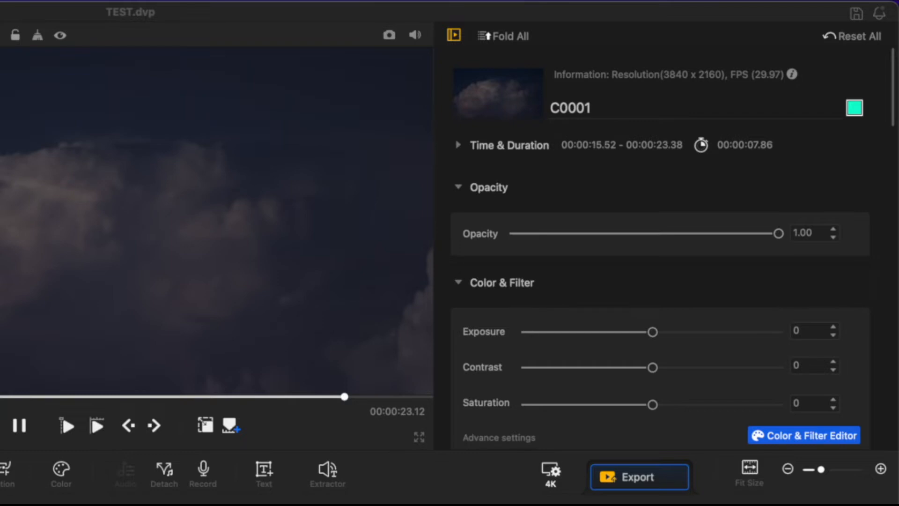
Step: Rename the selected clip C0001 as Cloud
left_click(442, 8)
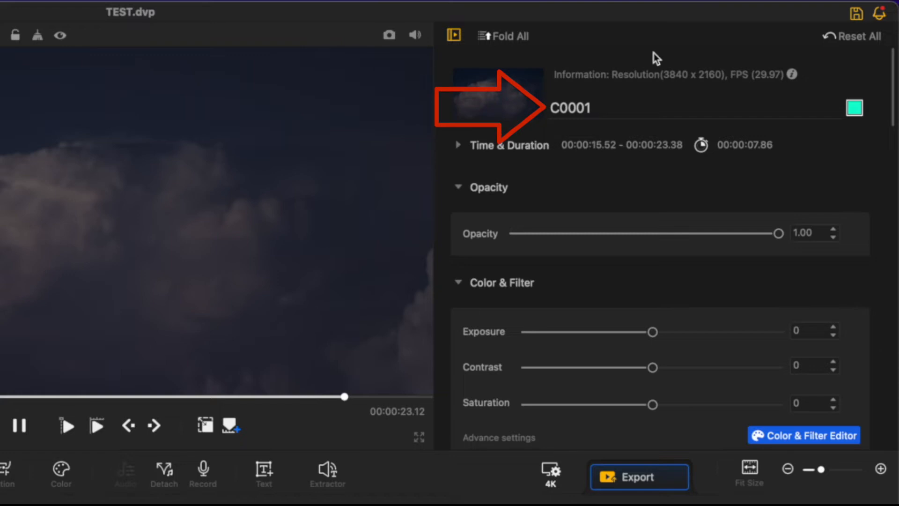
double_click(585, 109)
type("Cloud")
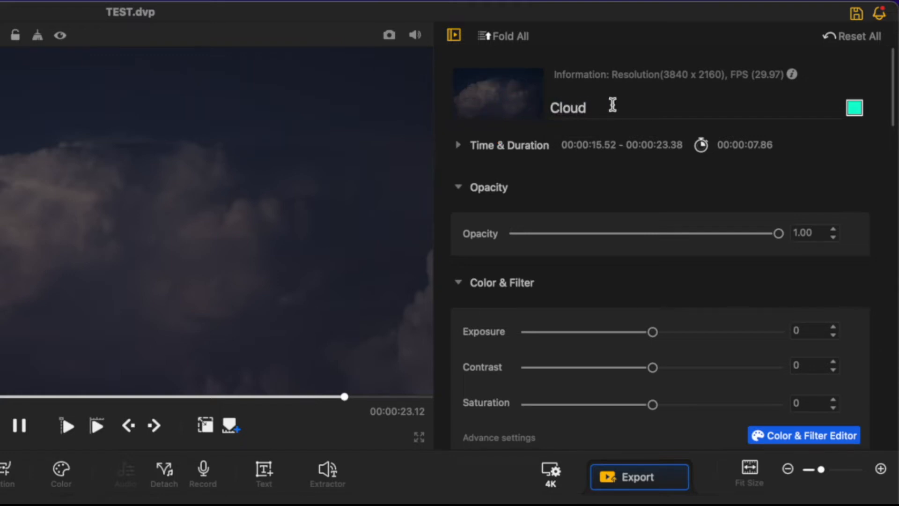
Step: Change the Cloud clip's label color to red
left_click(854, 110)
left_click(86, 257)
left_click(139, 264)
left_click_drag(139, 264, 194, 258)
left_click(171, 413)
Step: Set the Cloud clip's end time to 00:00:23:08 in its Time & Duration settings and apply it
left_click(459, 145)
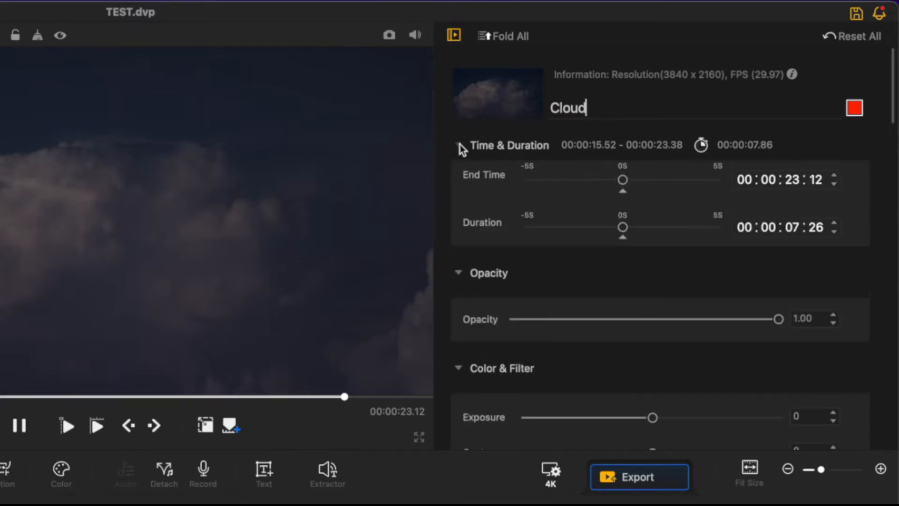
mouse_move(623, 276)
left_mouse_down()
mouse_move(597, 276)
mouse_move(622, 283)
left_mouse_up()
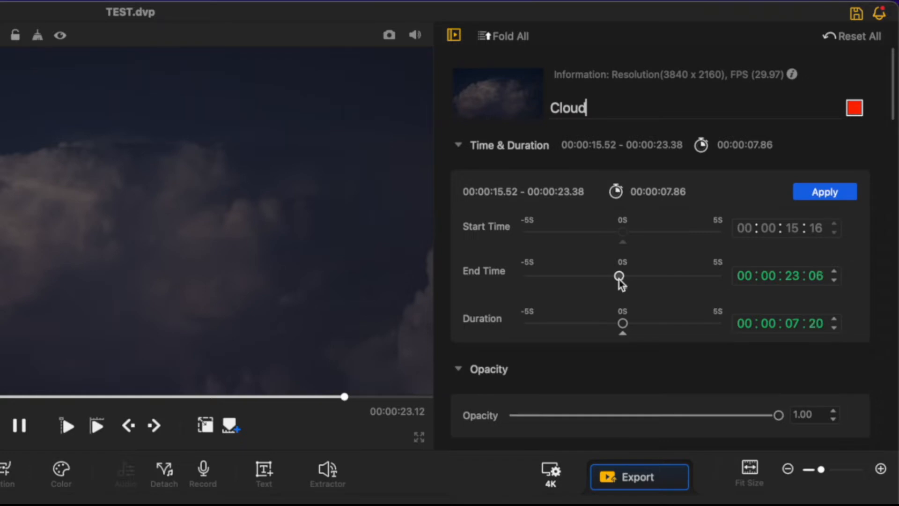
left_click(825, 200)
Step: Try out the Cloud clip's opacity and basic color adjustments, and restore them to their default values
scroll(883, 236, "down", 5)
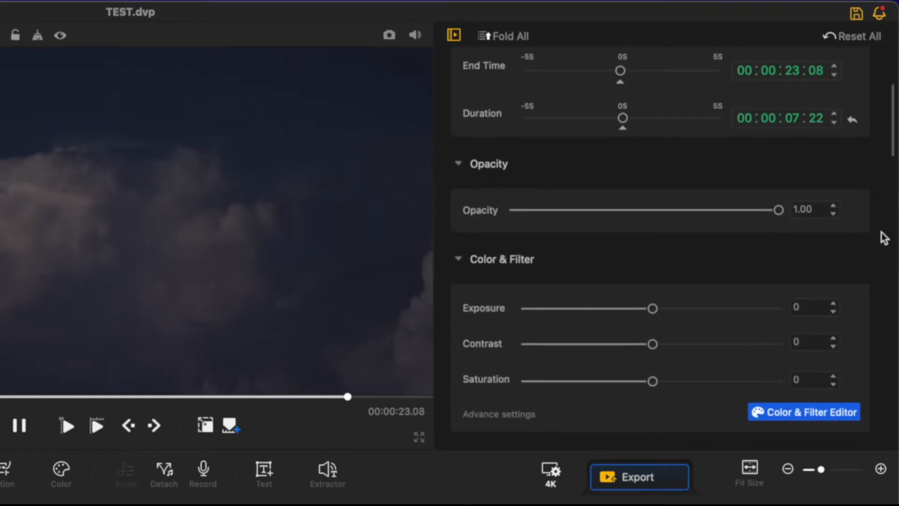
left_click_drag(778, 196, 798, 211)
scroll(877, 253, "down", 2)
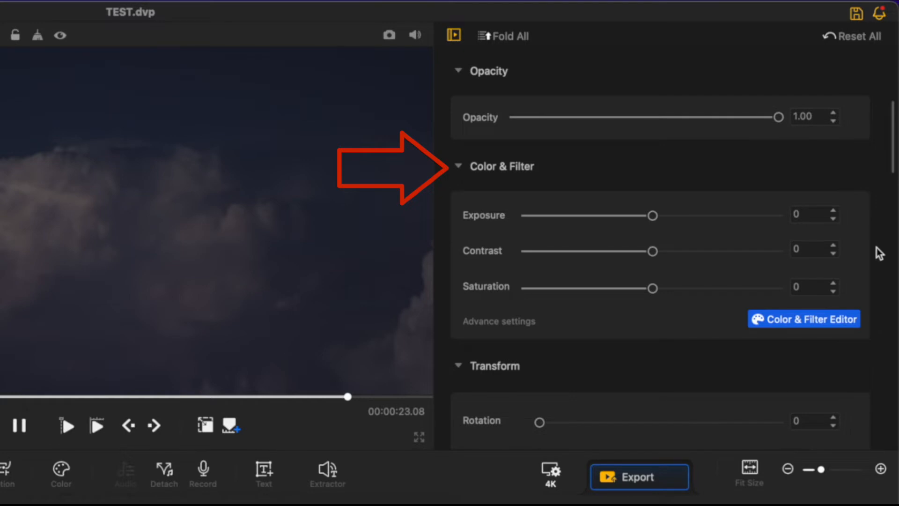
left_click_drag(653, 218, 653, 253)
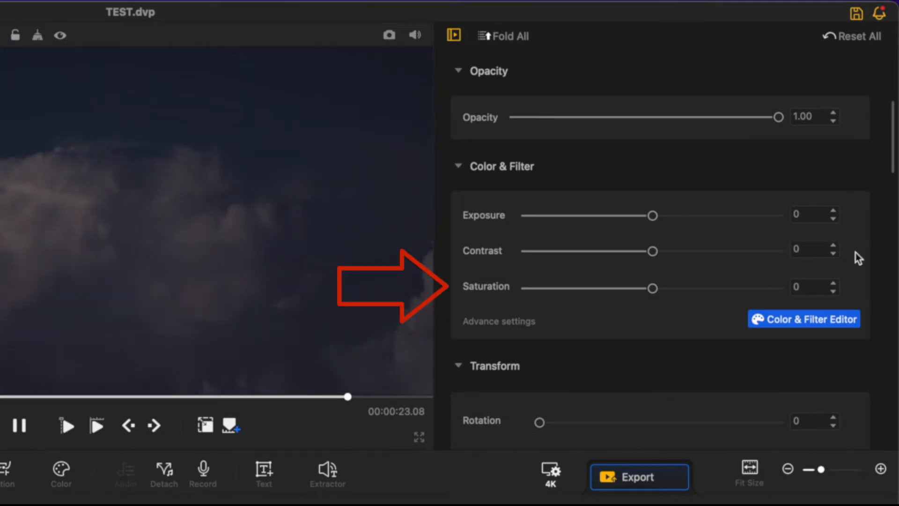
left_click_drag(652, 288, 722, 291)
left_click(852, 287)
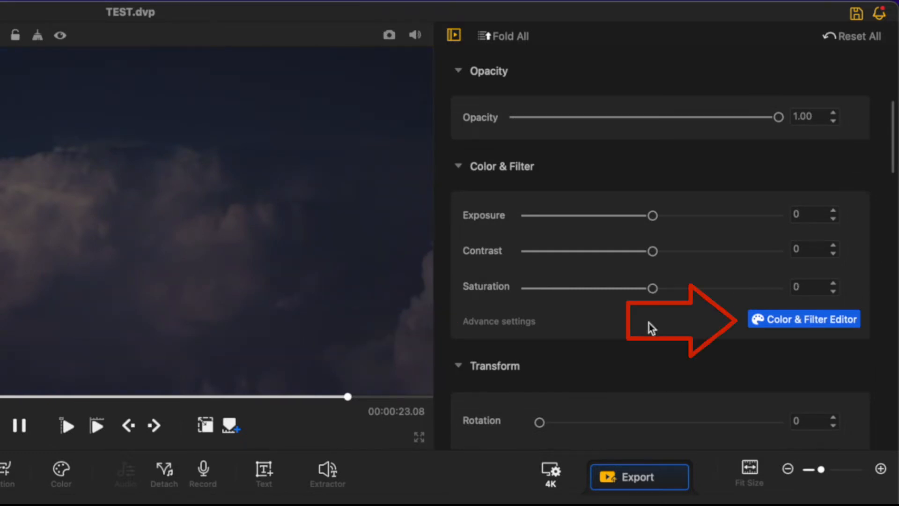
Step: Examine the presets and controls in the Color & Filter Editor with the preview paused, close it, and view the clip's Transform settings
left_click(803, 318)
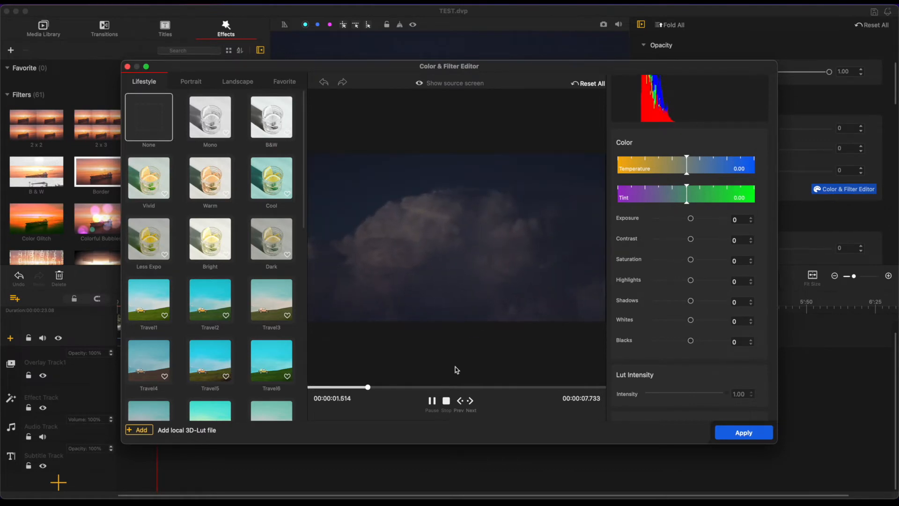
left_click(432, 401)
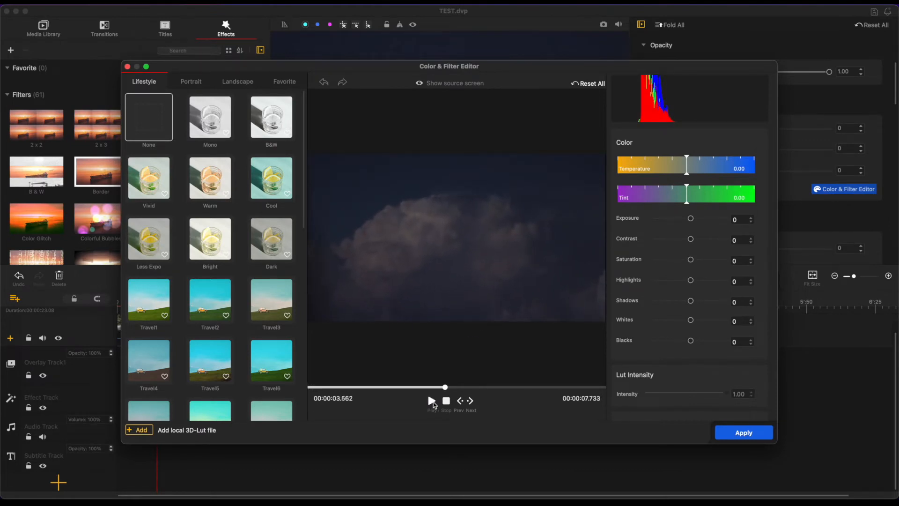
left_click(128, 67)
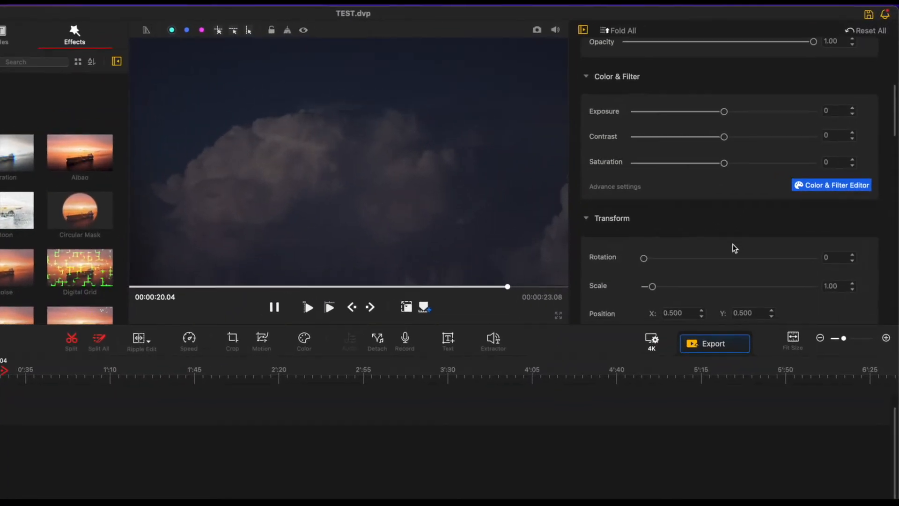
scroll(706, 290, "down", 3)
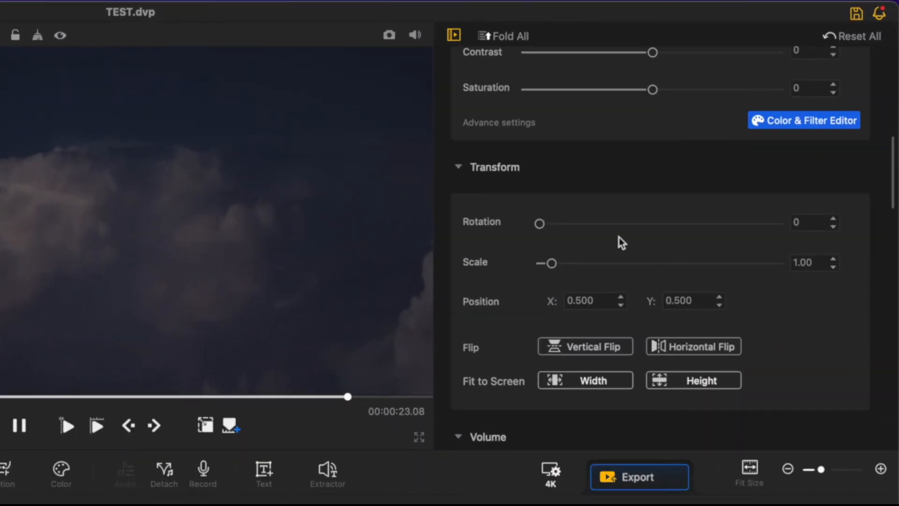
Step: Try out the Cloud clip's rotation, scale and X/Y position settings, and restore them to their default values
mouse_move(541, 227)
left_mouse_down()
mouse_move(558, 229)
mouse_move(515, 231)
left_mouse_up()
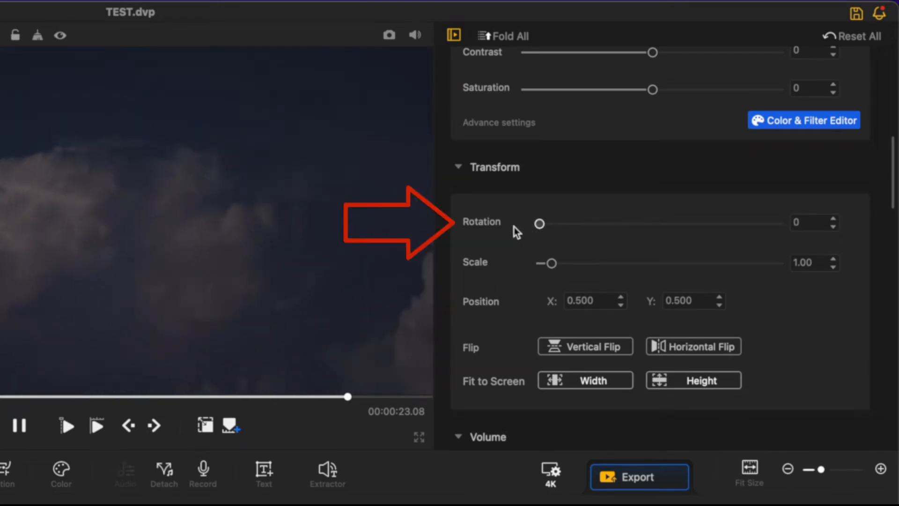
mouse_move(554, 262)
left_mouse_down()
mouse_move(586, 263)
mouse_move(551, 264)
left_mouse_up()
left_click_drag(574, 300, 579, 345)
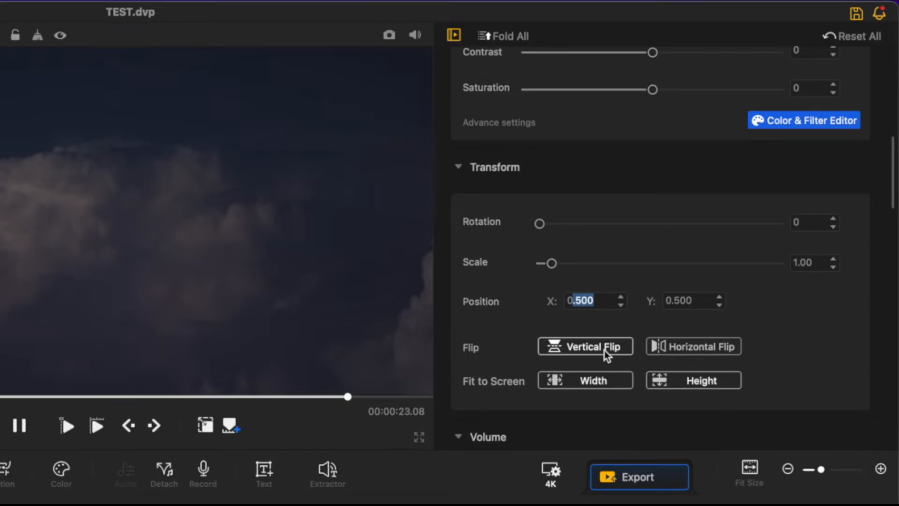
key("BackSpace")
key("BackSpace")
type("1")
key("Return")
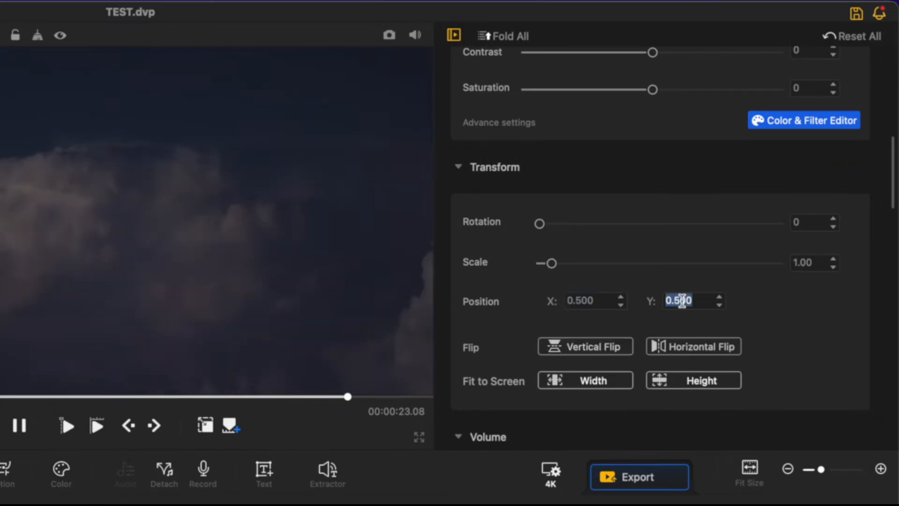
type("1")
key("Return")
left_click(740, 303)
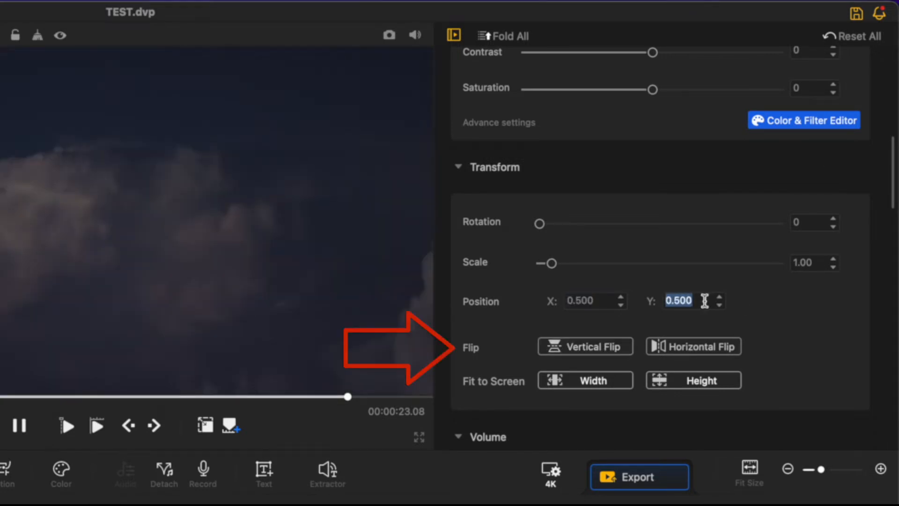
Step: Try flipping the Cloud clip vertically and horizontally, and restore its original orientation
left_click(594, 348)
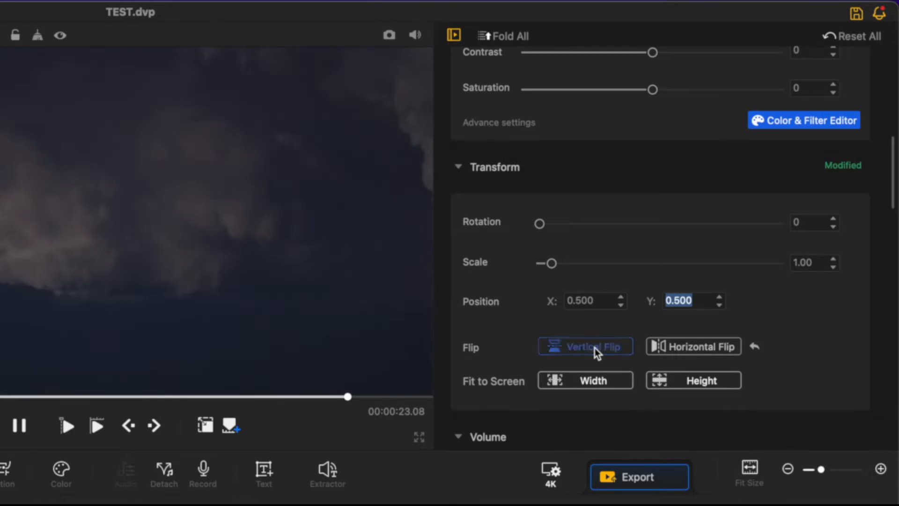
left_click(595, 347)
left_click(691, 350)
left_click(693, 350)
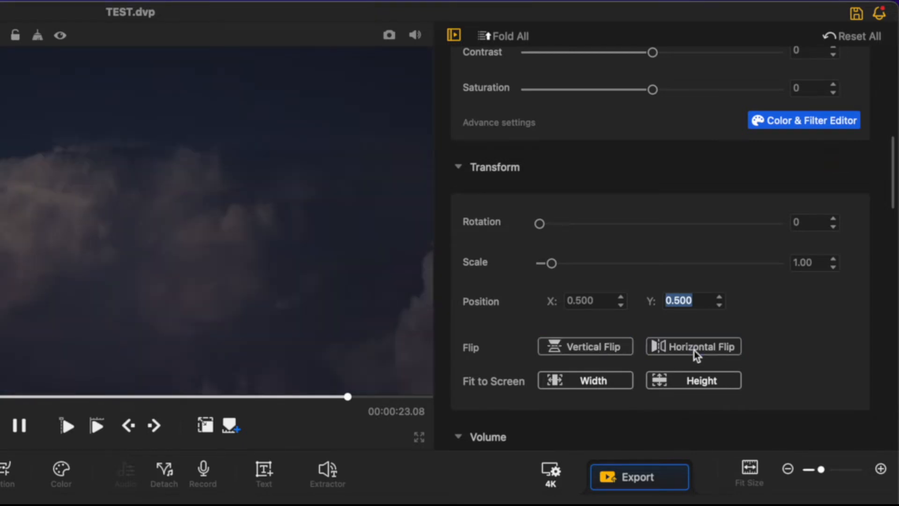
Step: Try the Fit to Screen width option, scale the Cloud clip to 0.00, and fit it to the screen by height
left_click(592, 385)
left_click(606, 381)
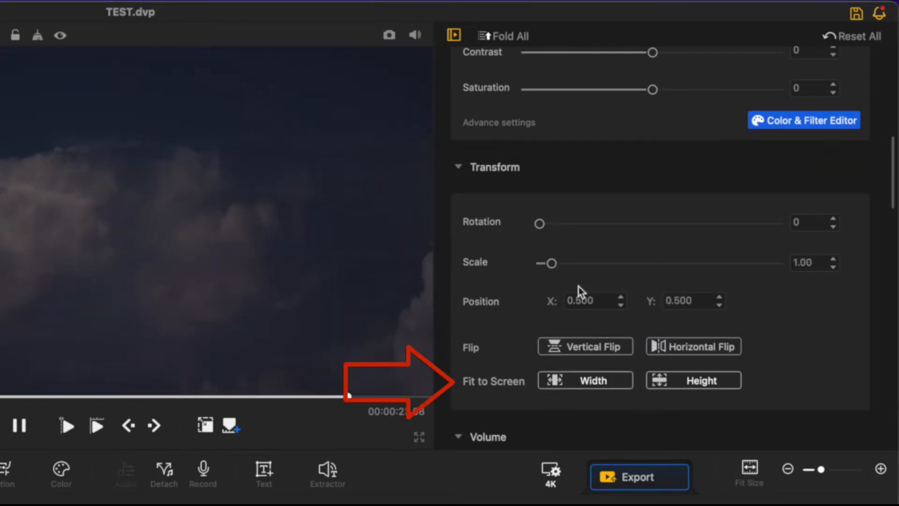
left_click_drag(551, 263, 538, 263)
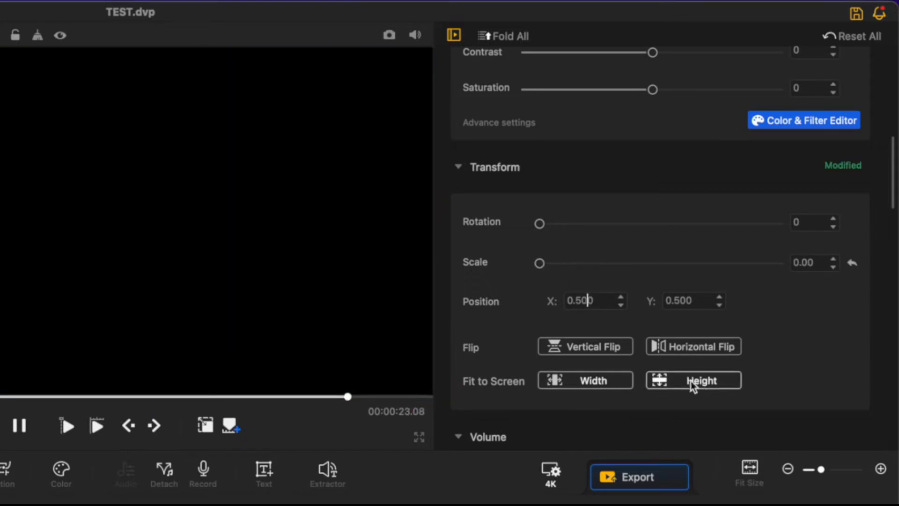
left_click(690, 377)
Step: Try out the Cloud clip's volume, fade-in and fade-out settings, and leave them at their default values
scroll(846, 384, "down", 5)
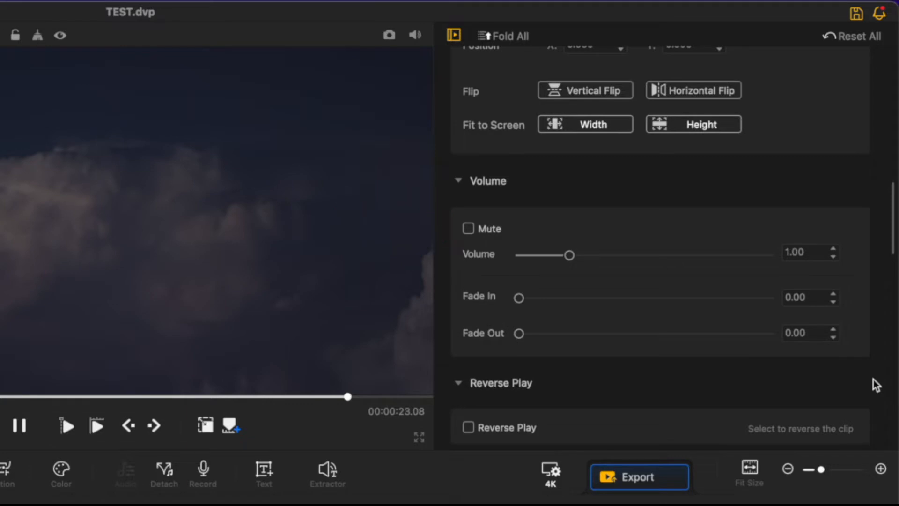
mouse_move(569, 255)
left_mouse_down()
mouse_move(610, 259)
mouse_move(568, 258)
left_mouse_up()
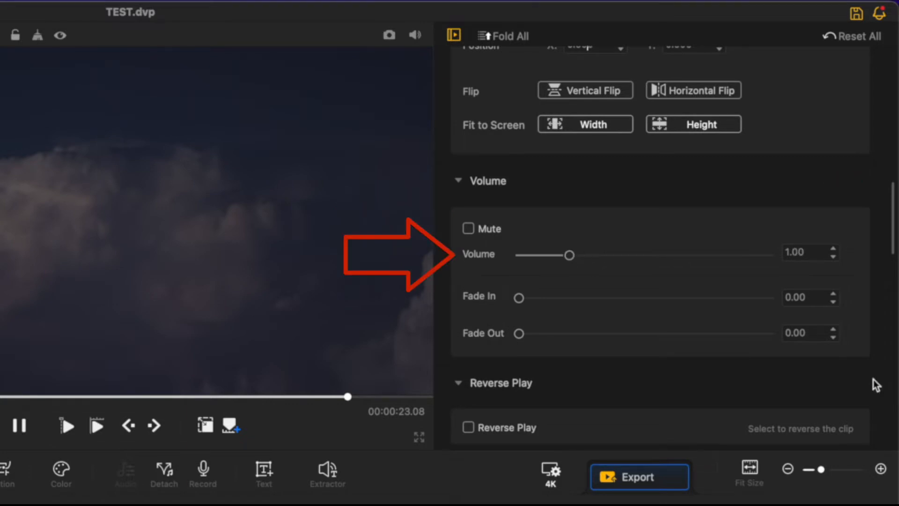
mouse_move(519, 297)
left_mouse_down()
mouse_move(527, 298)
mouse_move(517, 299)
left_mouse_up()
left_click_drag(519, 333, 498, 335)
Step: View the Reverse Play option and try the 1/2, 2x and 1 linear speed presets on the Cloud clip
scroll(661, 382, "down", 5)
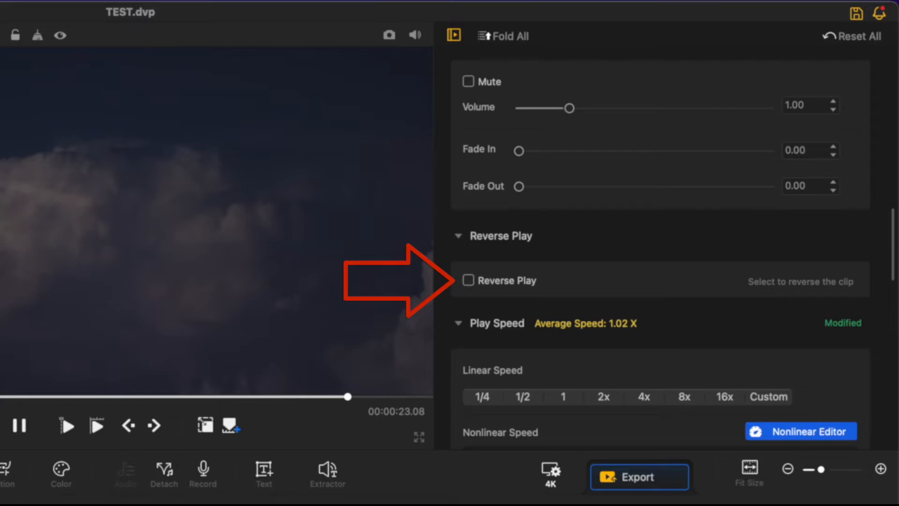
scroll(880, 324, "down", 3)
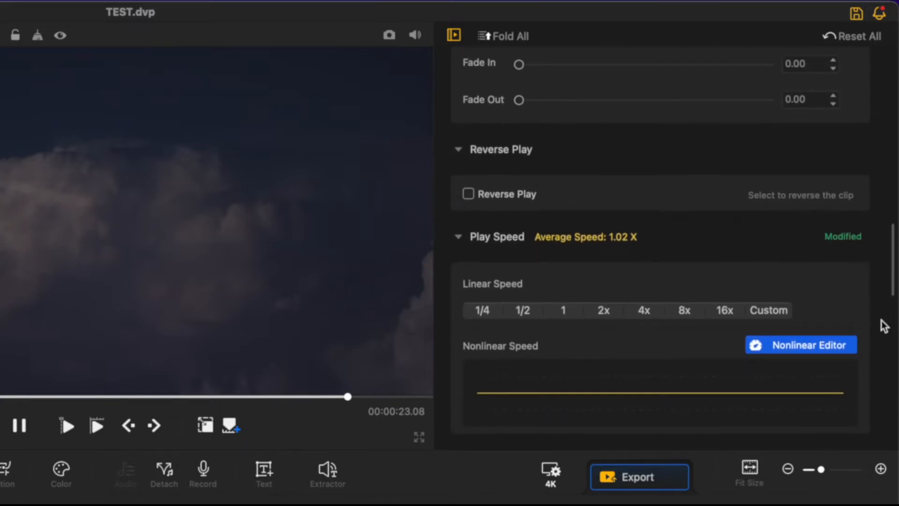
scroll(884, 325, "down", 5)
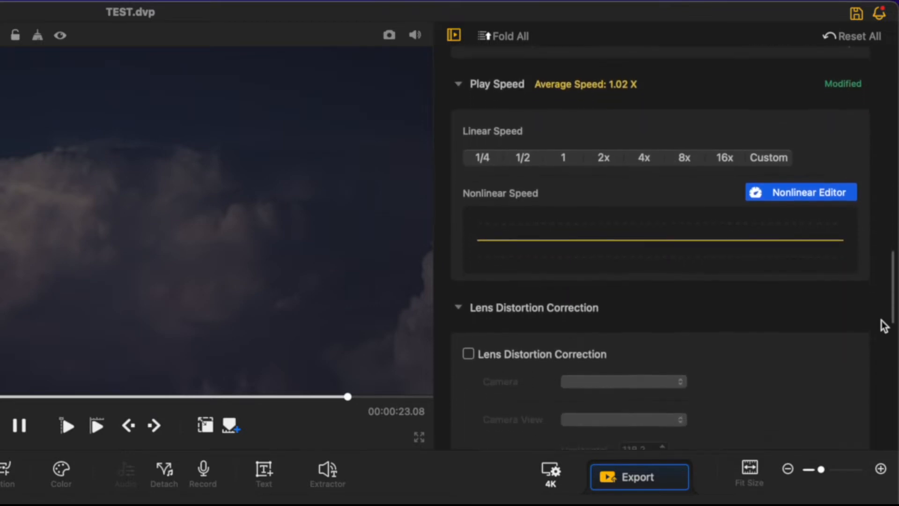
left_click(522, 154)
left_click(605, 152)
left_click(568, 151)
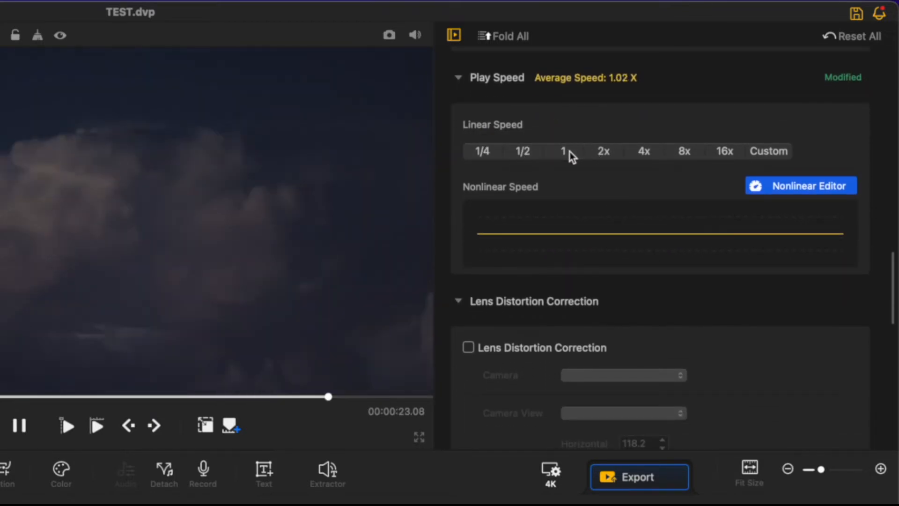
Step: Try Lens Distortion Correction on the Cloud clip with the GOPRO HERO 10 camera and linear view, and turn it off again
scroll(884, 283, "down", 4)
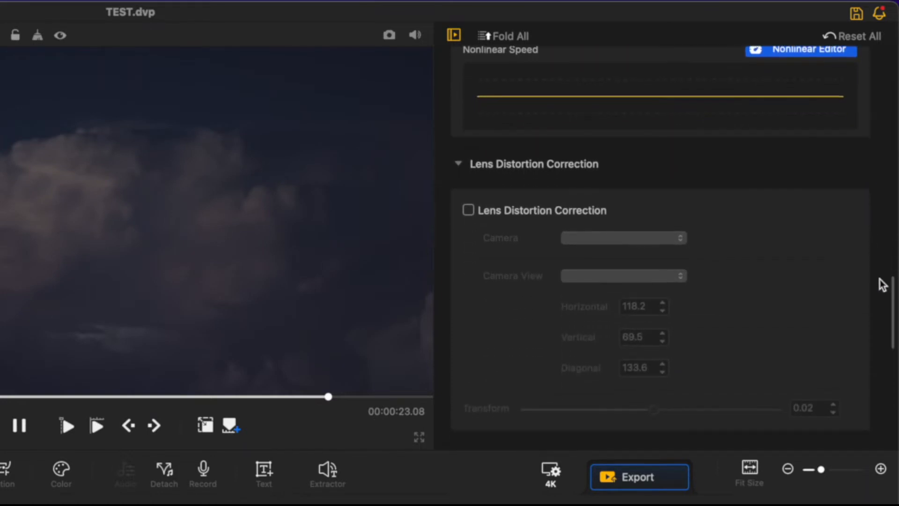
scroll(885, 283, "down", 3)
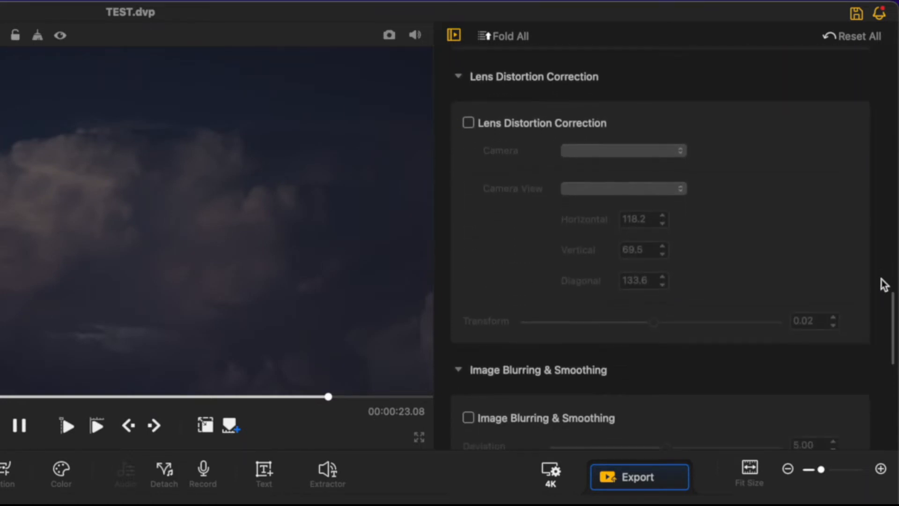
left_click(468, 123)
left_click(606, 151)
left_click(623, 23)
left_click(601, 189)
left_click(595, 206)
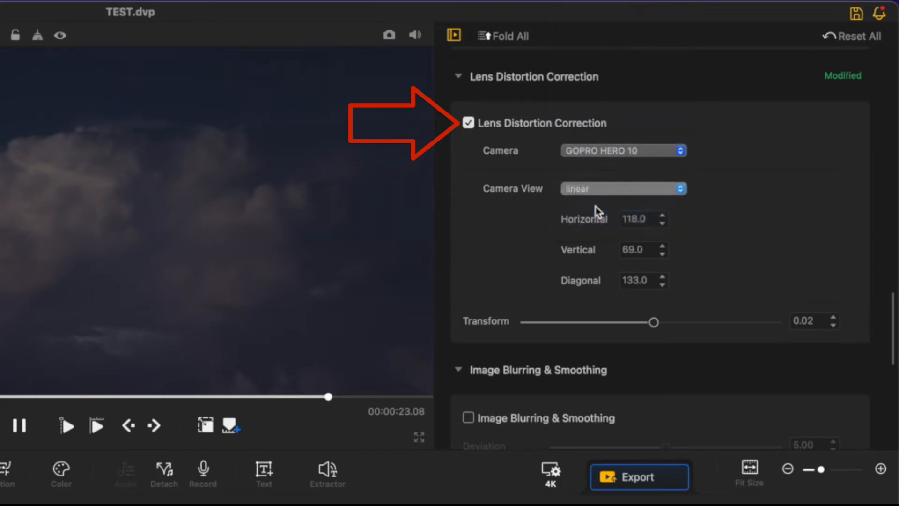
left_click(468, 123)
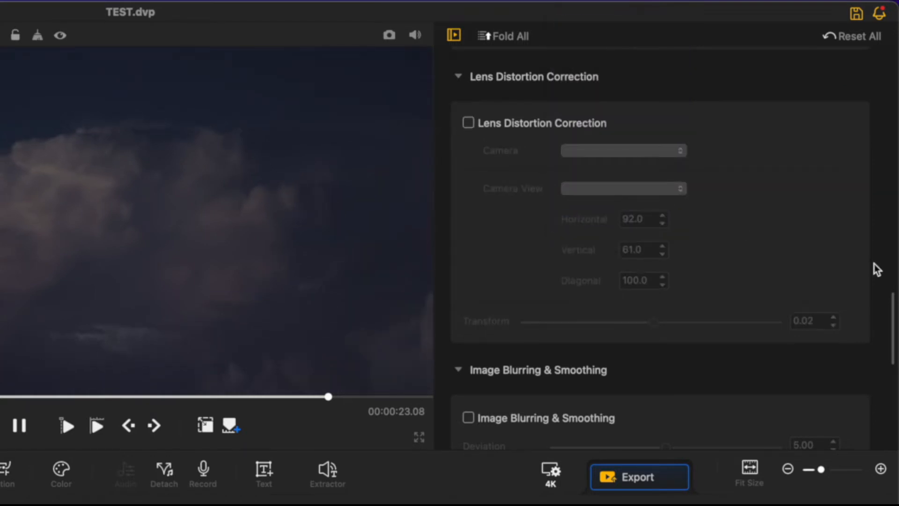
Step: View the clip's Image Blurring & Smoothing, Change Voice and Other settings
scroll(875, 282, "down", 5)
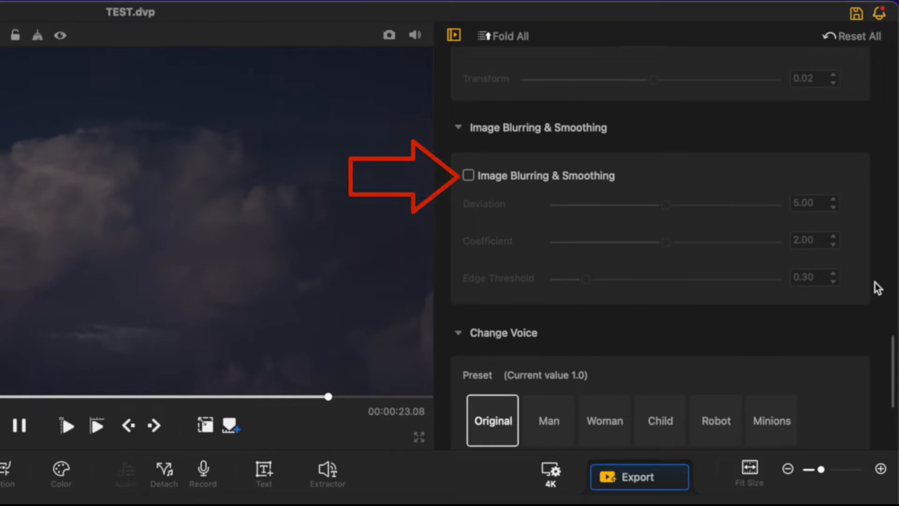
scroll(875, 282, "down", 4)
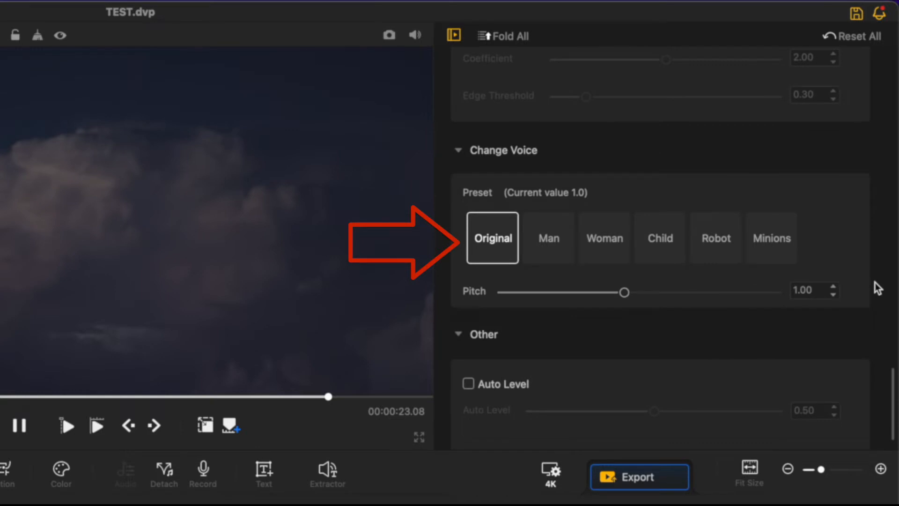
scroll(875, 283, "down", 1)
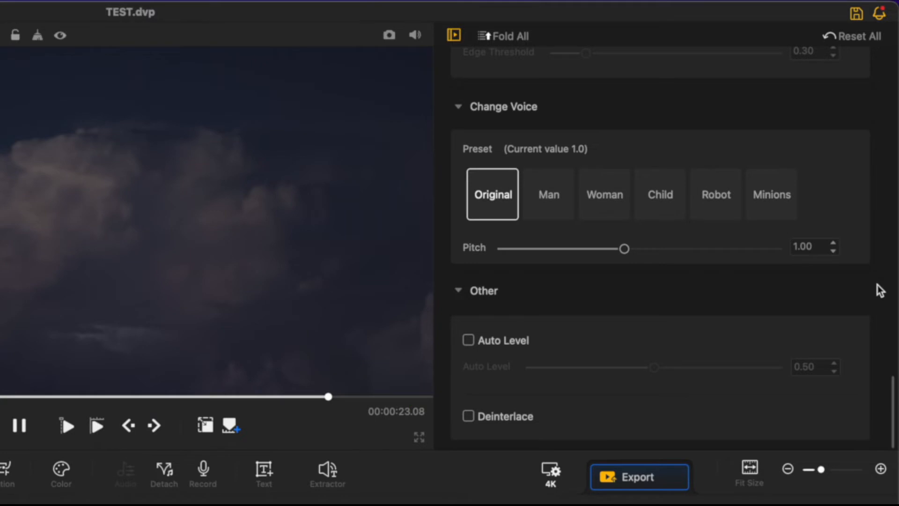
Step: Reset all changed properties of the Cloud clip to their defaults
scroll(877, 285, "up", 15)
scroll(877, 284, "up", 6)
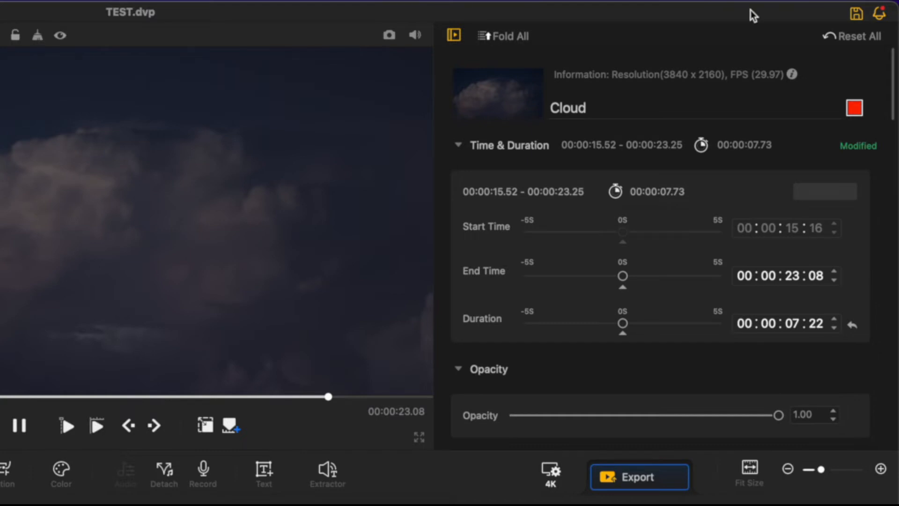
left_click(856, 38)
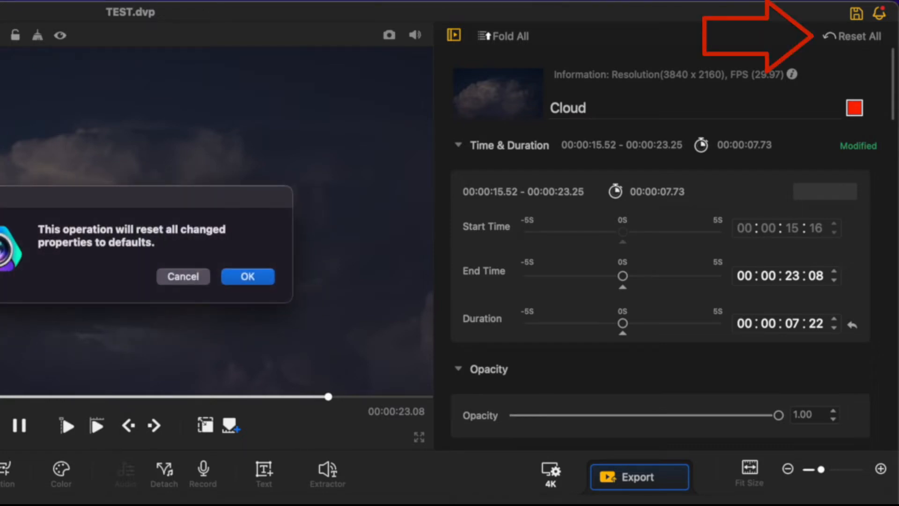
left_click(251, 276)
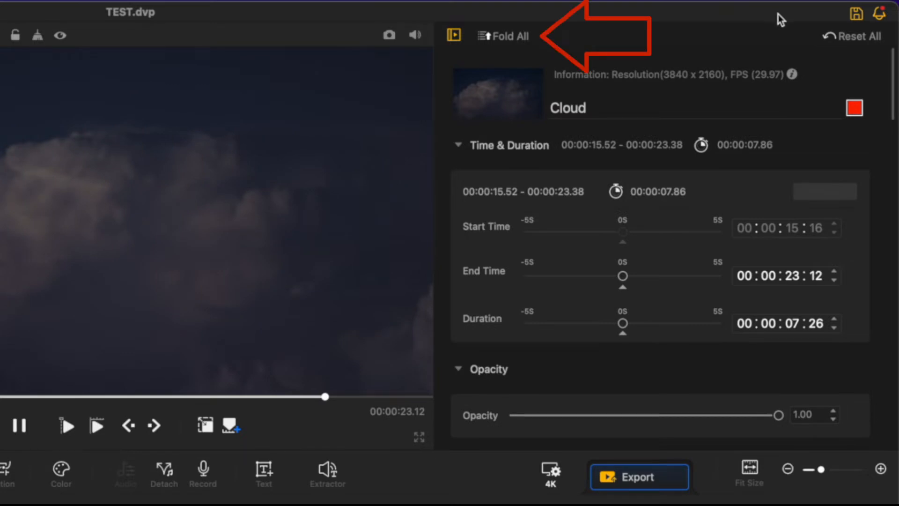
Step: Collapse and re-expand all sections of the clip inspector, and hide and show the inspector again
left_click(521, 37)
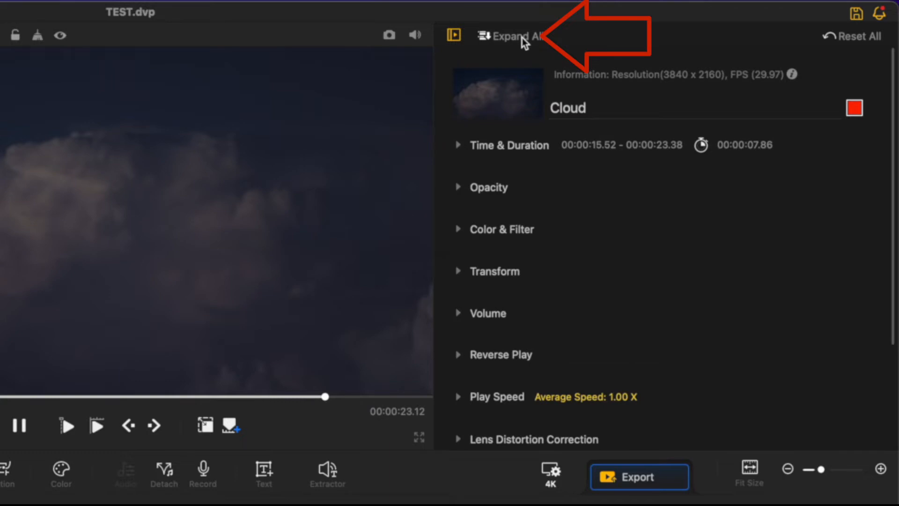
left_click(522, 37)
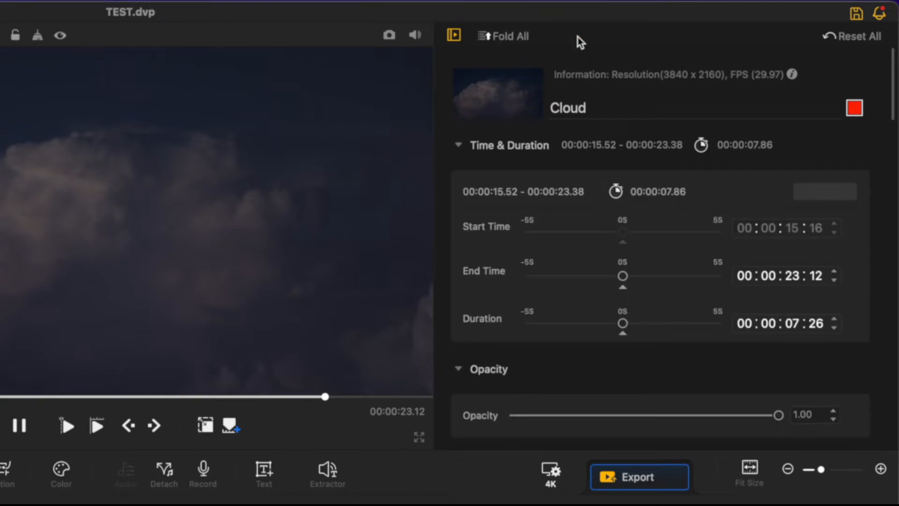
left_click(459, 38)
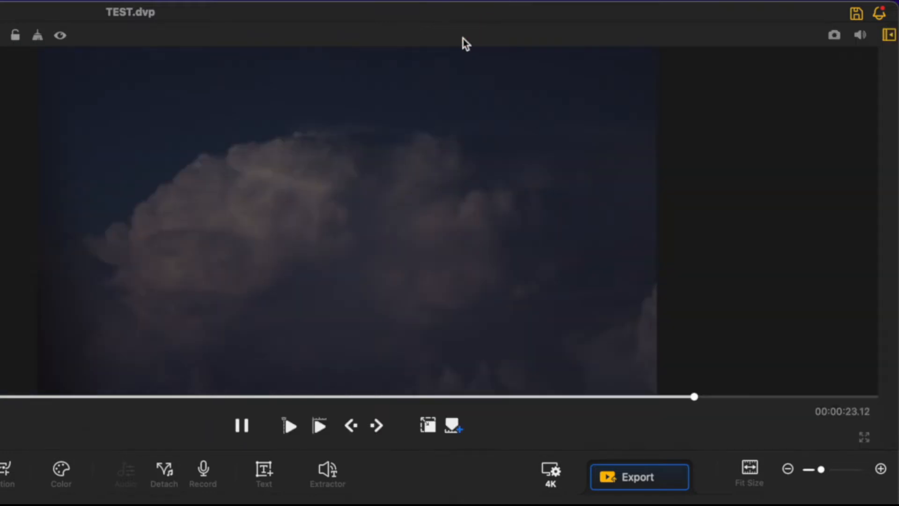
left_click(891, 38)
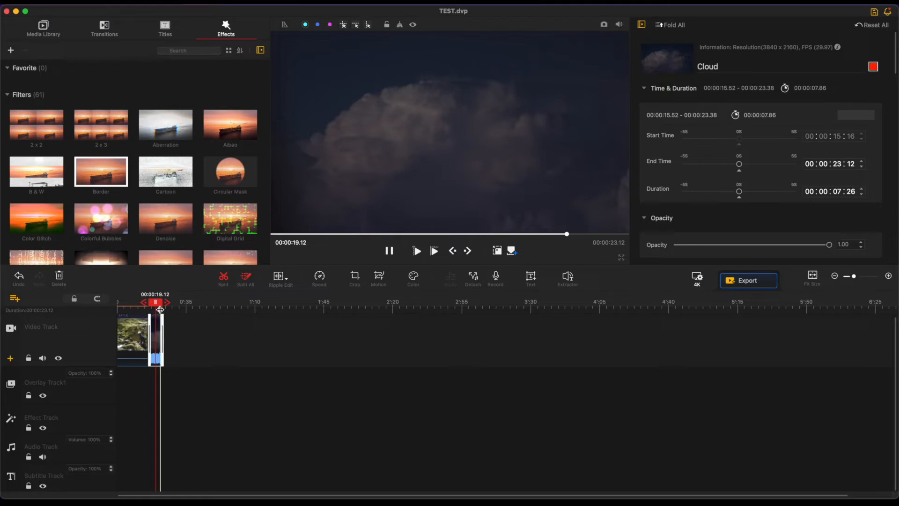
Step: Split the Cloud clip on the video track at 00:00:20.06
scroll(182, 318, "up", 3)
scroll(167, 332, "left", 5)
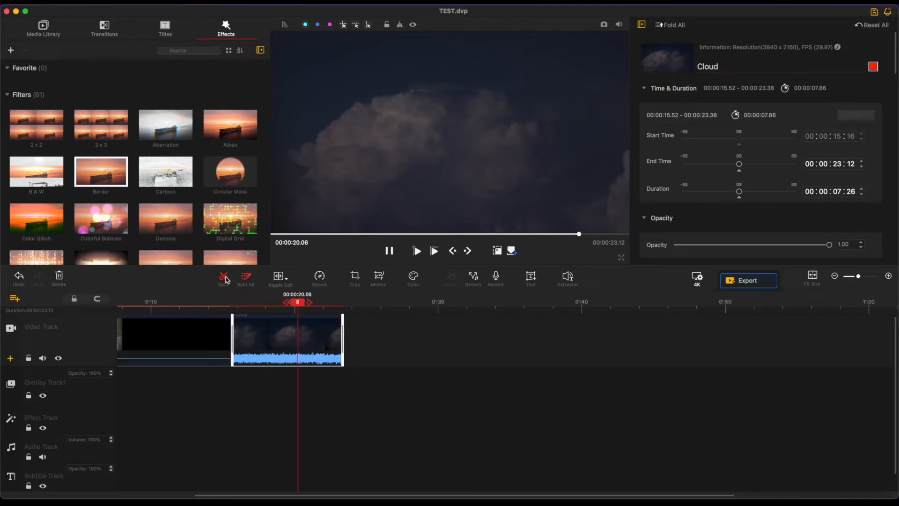
left_click(223, 277)
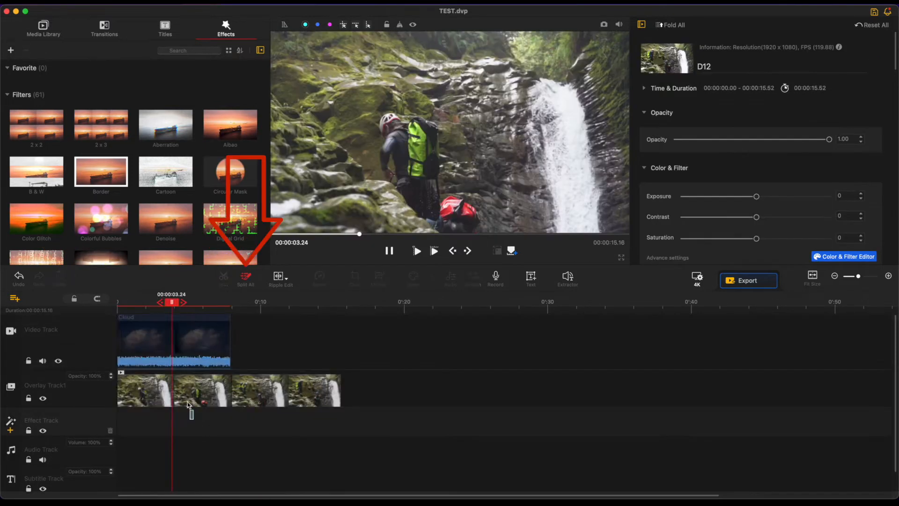
Step: Try splitting the clips on all tracks at 00:00:03.24, and undo the split
left_click(247, 277)
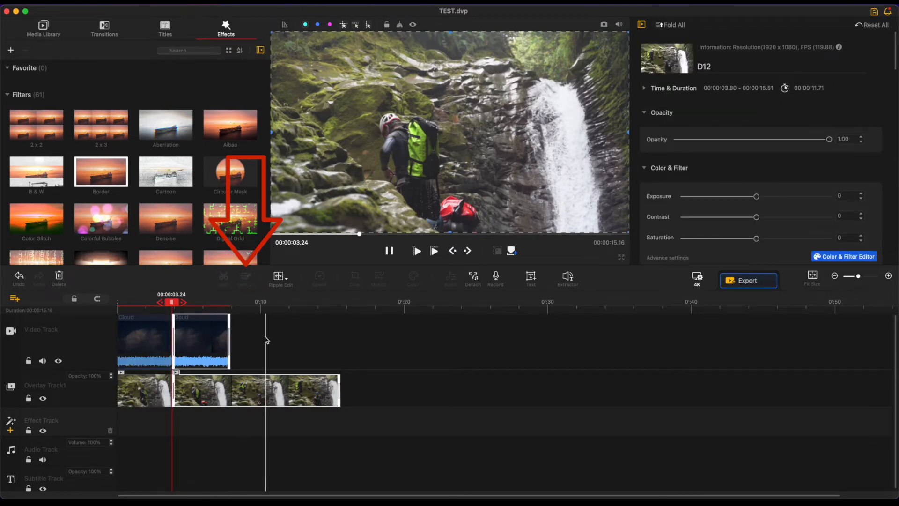
key("super+z")
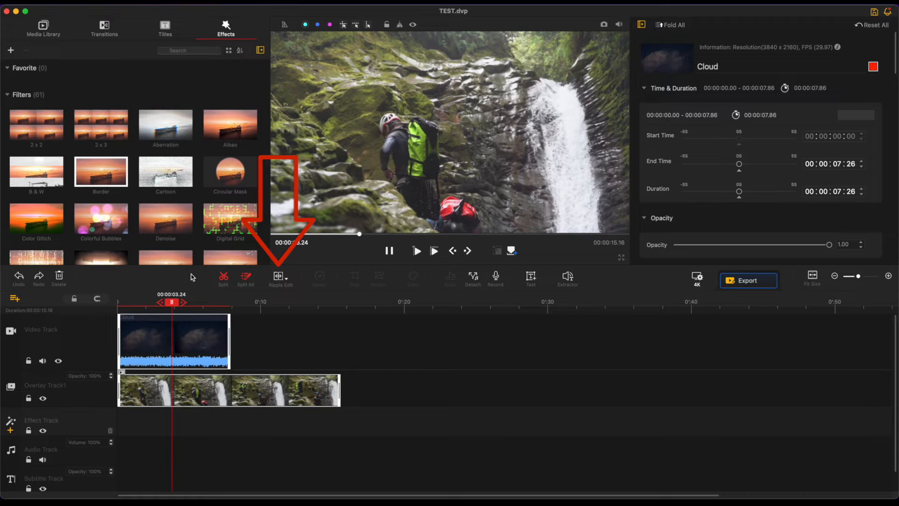
Step: Switch the timeline trimming mode to Time Stretch and open the Speed Editor for the Cloud clip
left_click(280, 276)
left_click(305, 311)
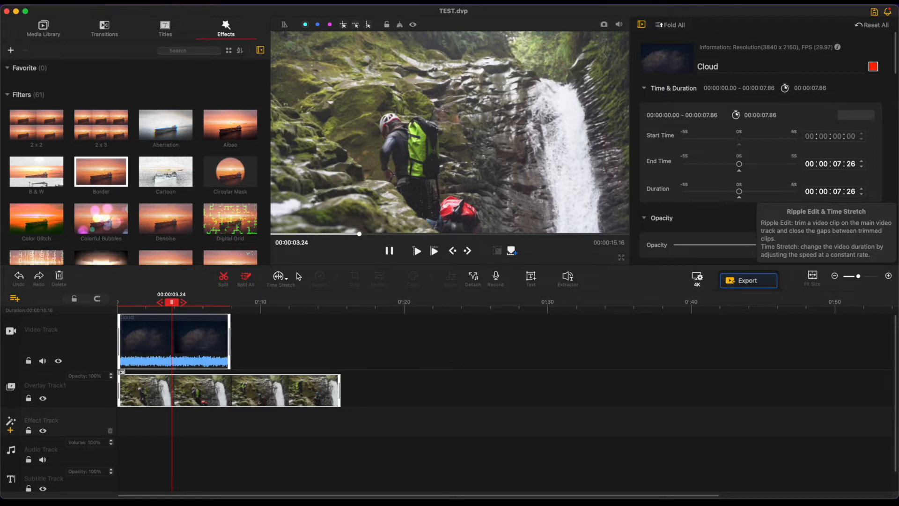
left_click(191, 347)
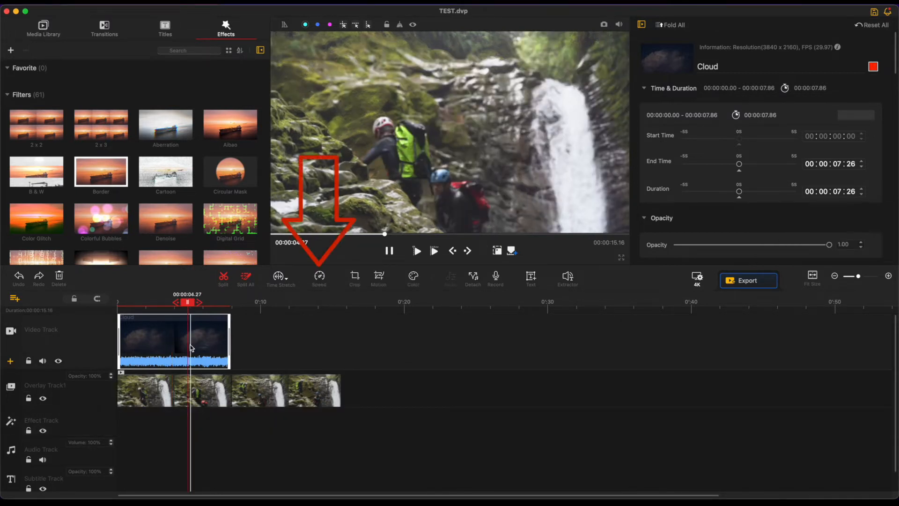
left_click(319, 277)
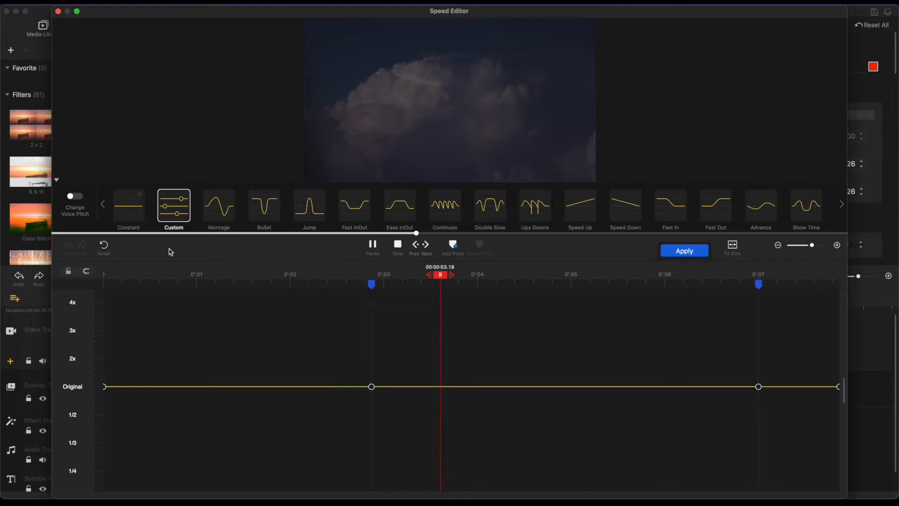
Step: Try lowering the custom speed curve's point at 00:00:02.26 to 1/2 and reshaping its handle, then close the Speed Editor without saving
left_click_drag(372, 386, 366, 418)
left_click(371, 242)
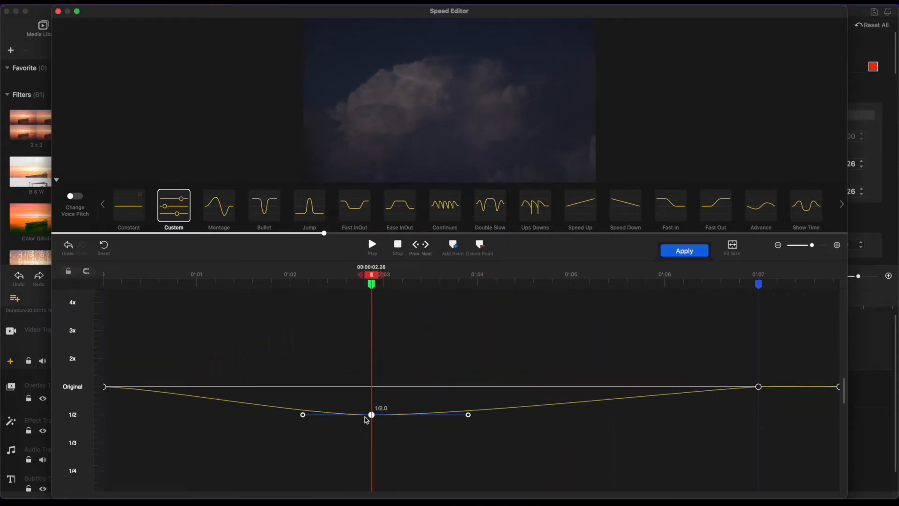
left_click_drag(303, 414, 300, 487)
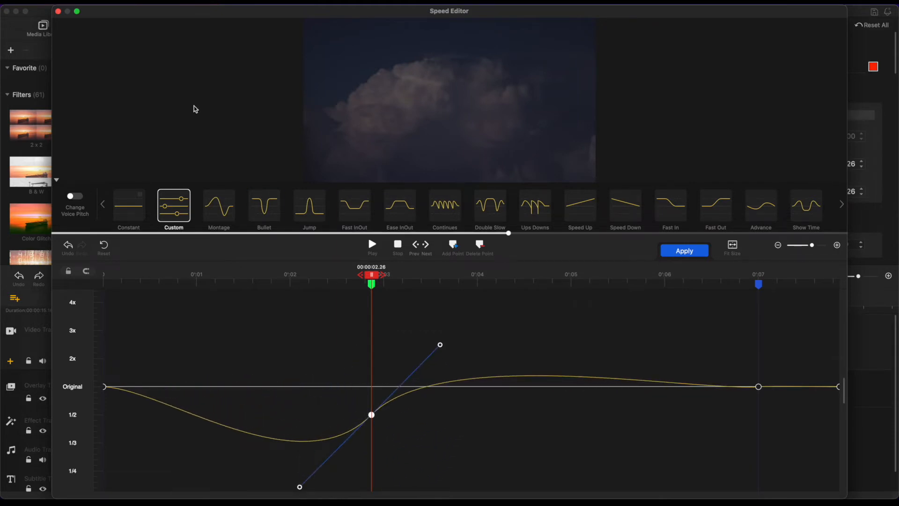
left_click(58, 11)
left_click(149, 94)
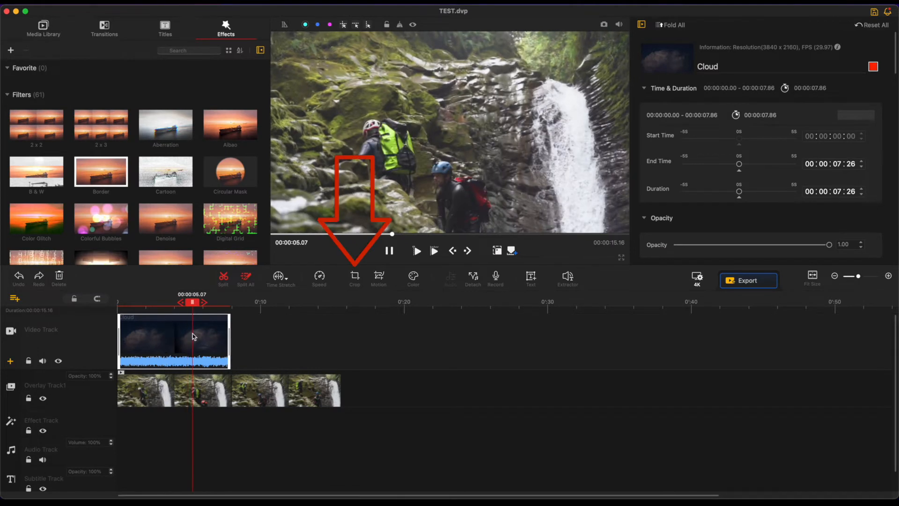
Step: Try the 4:3 and 16:9 crop aspect ratios on the Cloud clip and close the Crop editor without saving
left_click(356, 277)
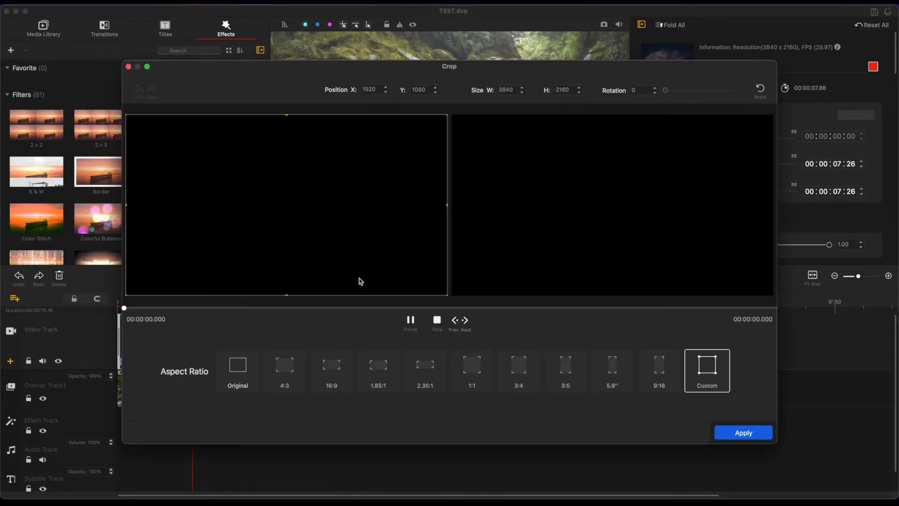
left_click(285, 366)
left_click(328, 371)
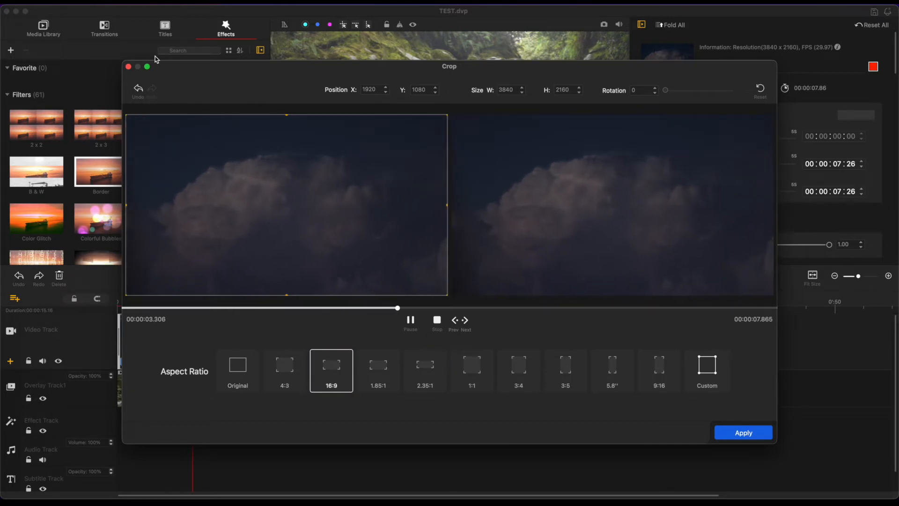
left_click(129, 67)
left_click(236, 153)
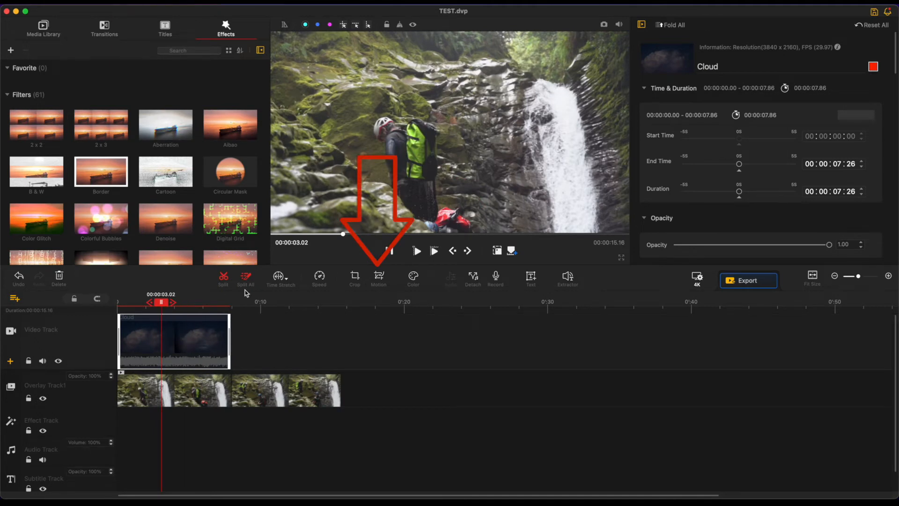
Step: Open the Motion Editor for the Cloud clip, try the Fast Zoom In preset and preview it
left_click(381, 276)
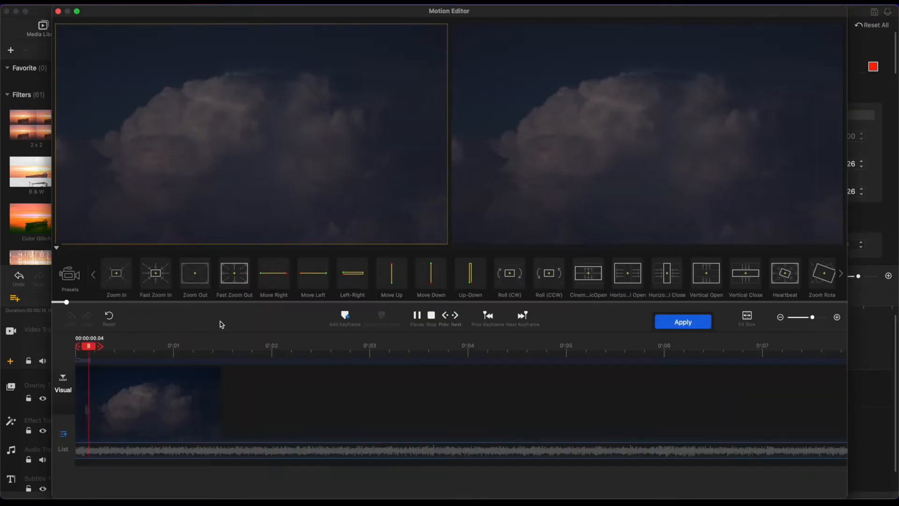
left_click(153, 283)
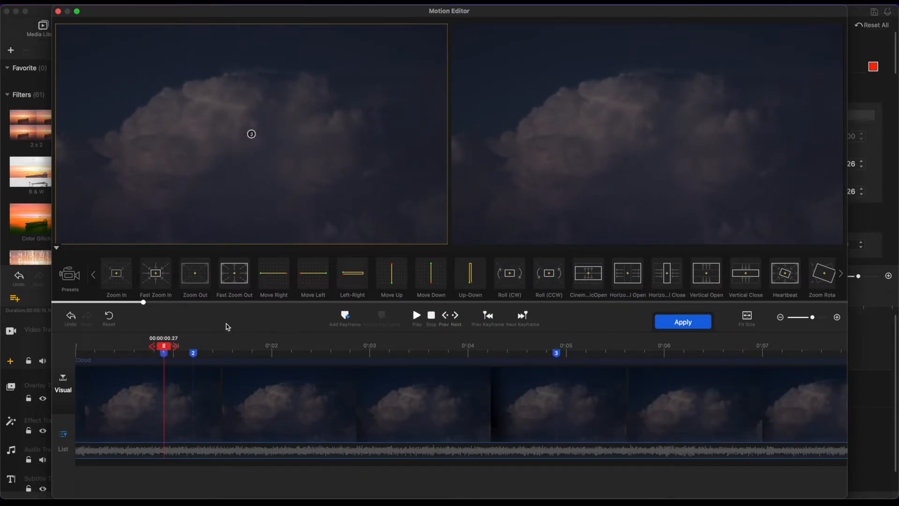
left_click(416, 317)
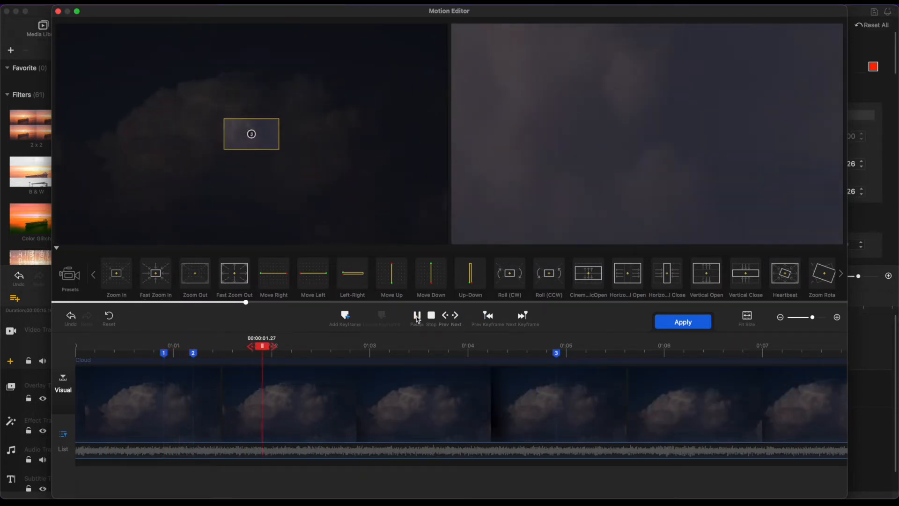
left_click(432, 316)
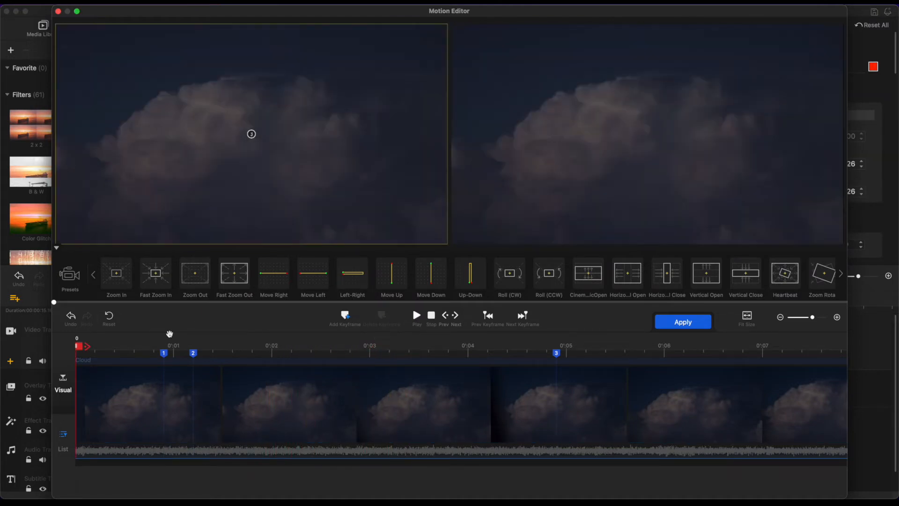
Step: Move motion keyframe 2 to about 3.4 s and preview the slower zoom
left_click_drag(195, 359, 406, 356)
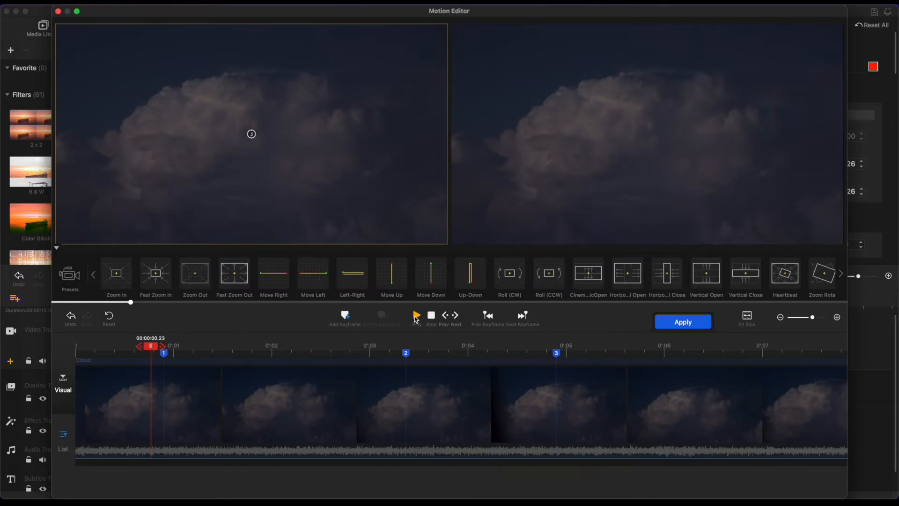
left_click(416, 316)
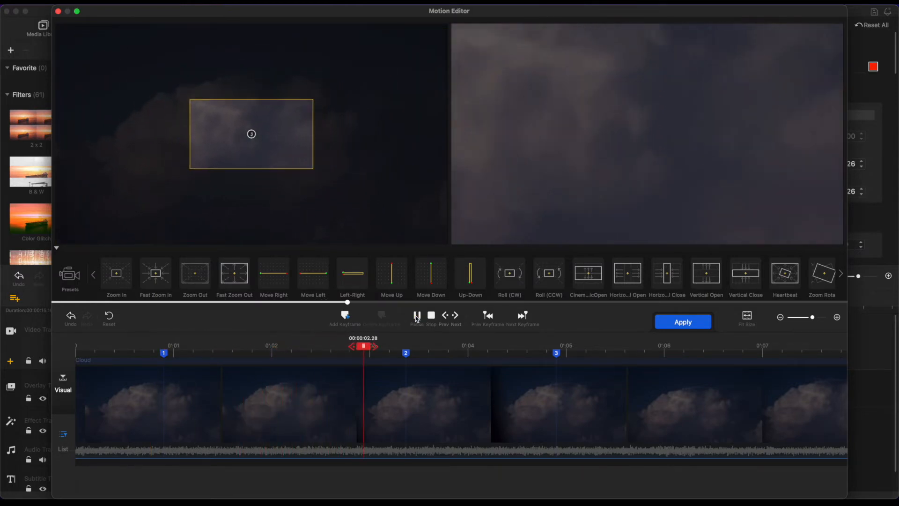
left_click(416, 318)
left_click(138, 356)
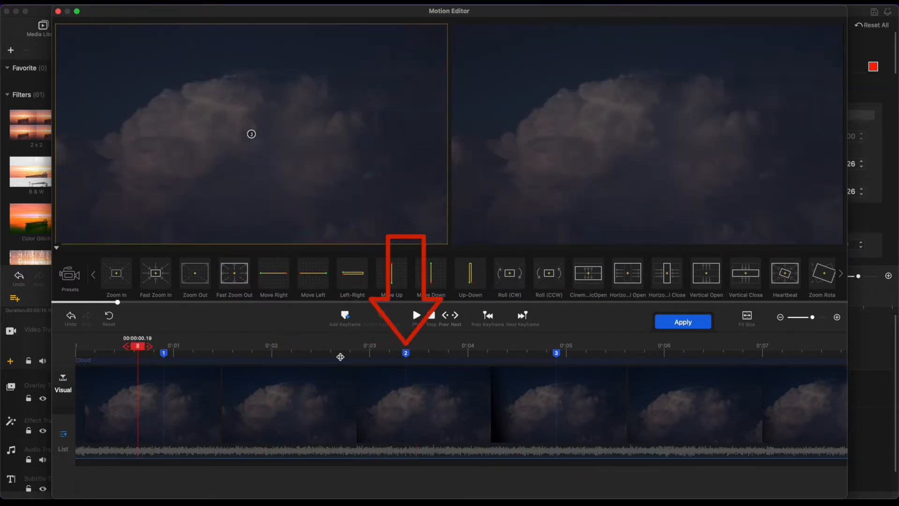
Step: Try motion keyframe 2 at 00:00:04.01, preview the zoom, and close the Motion Editor without saving
left_click_drag(403, 354, 471, 354)
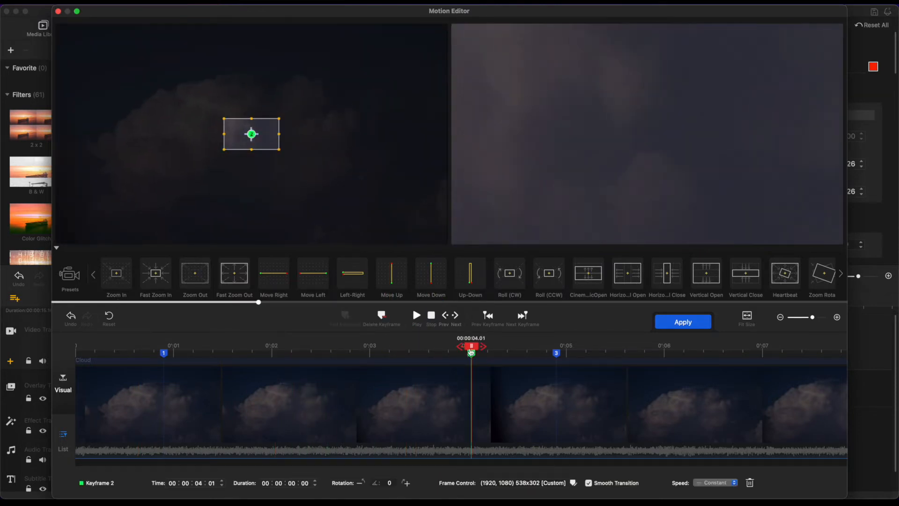
left_click(134, 351)
left_click(417, 318)
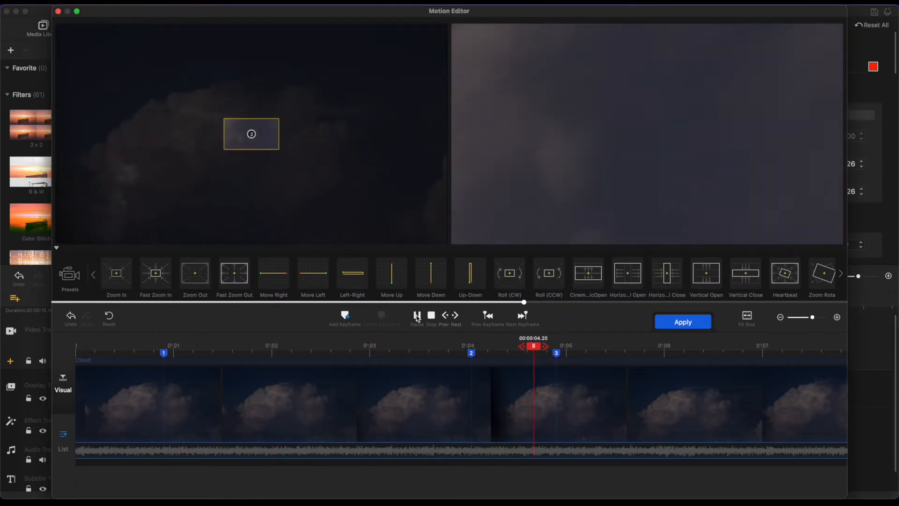
left_click(417, 318)
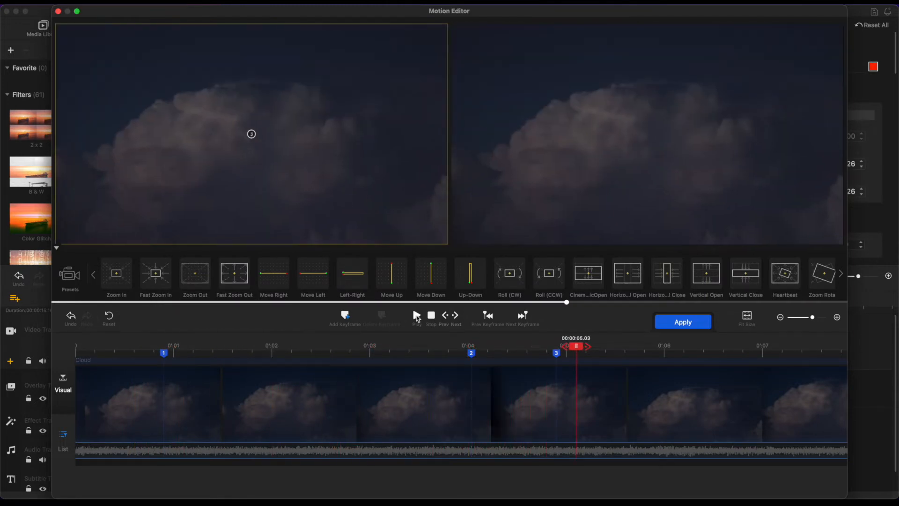
left_click(58, 11)
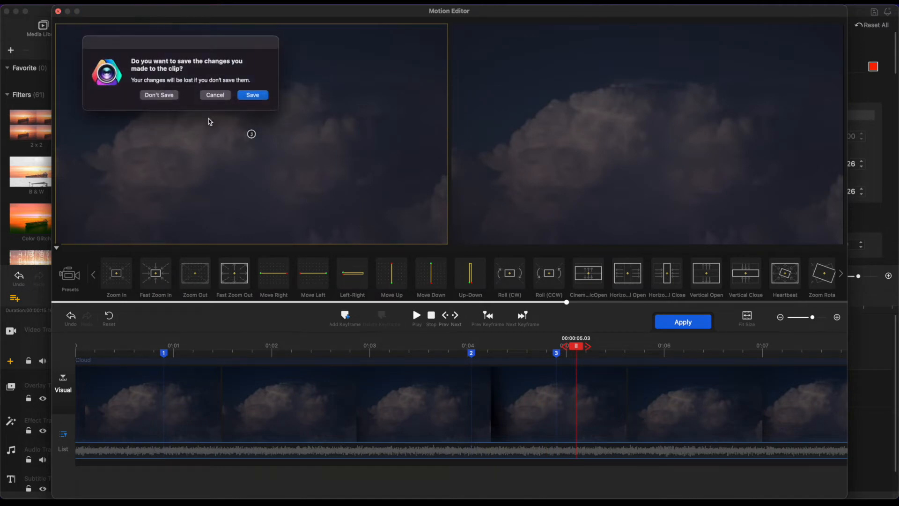
left_click(159, 95)
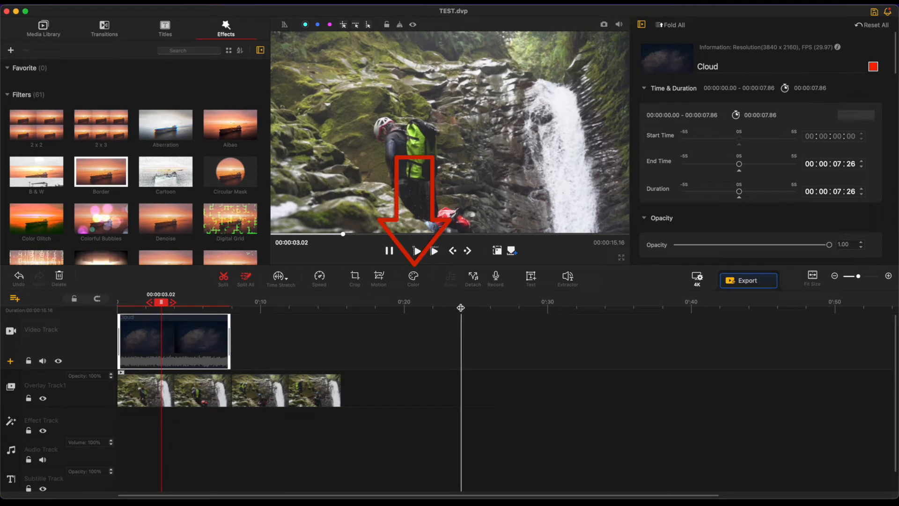
Step: Open the Color & Filter Editor for the Cloud clip, try lifestyle filters such as Dark, Travel5 and Mono, and set the filter back to None
left_click(414, 278)
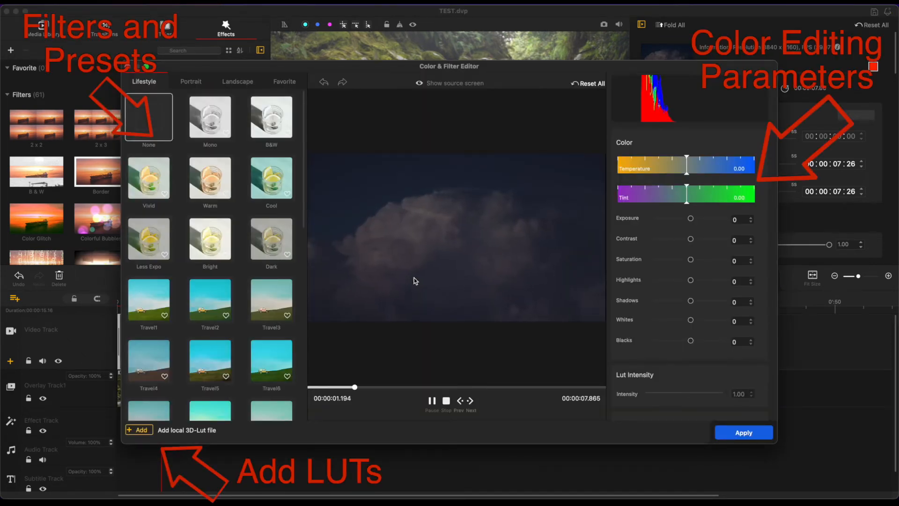
left_click(271, 239)
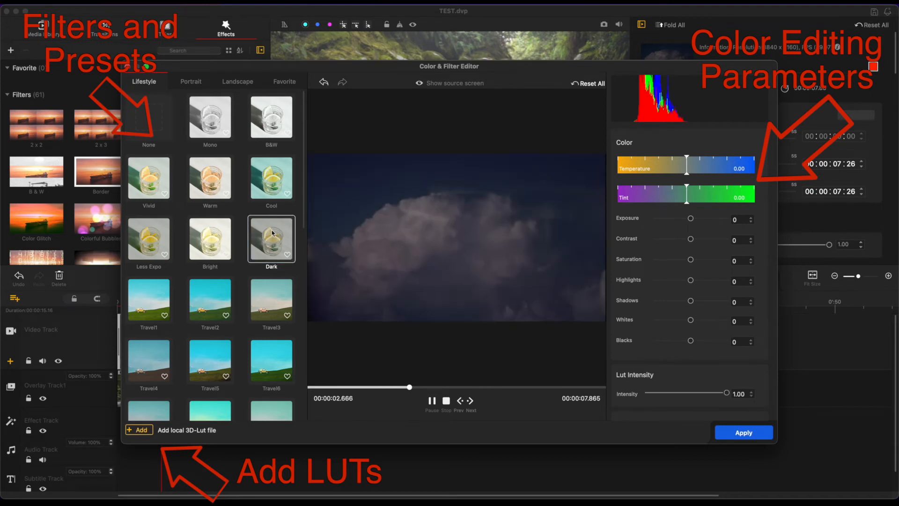
left_click(162, 302)
scroll(205, 290, "down", 3)
left_click(205, 287)
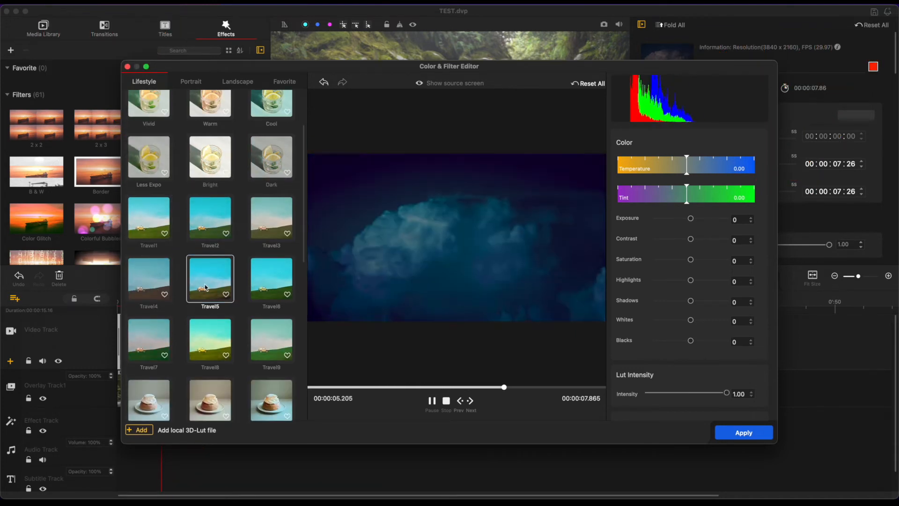
scroll(204, 286, "down", 8)
left_click(269, 263)
scroll(269, 264, "up", 10)
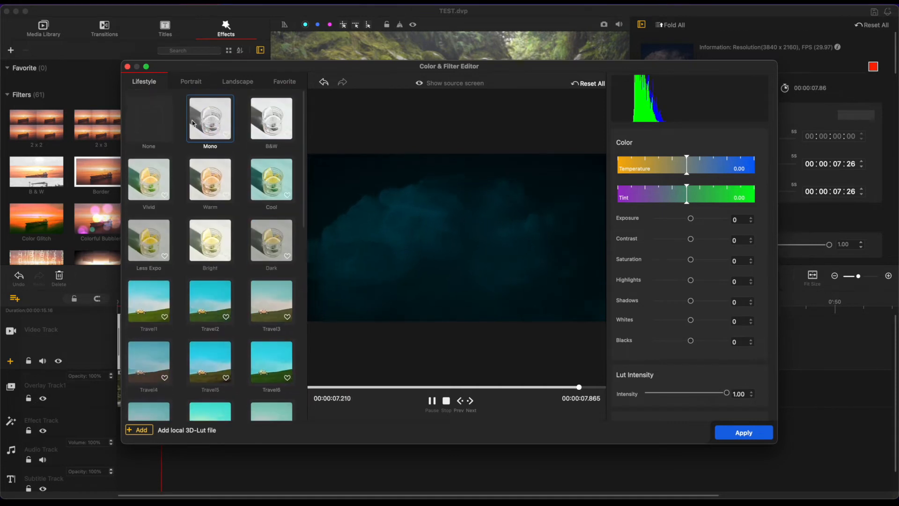
left_click(192, 123)
left_click(166, 134)
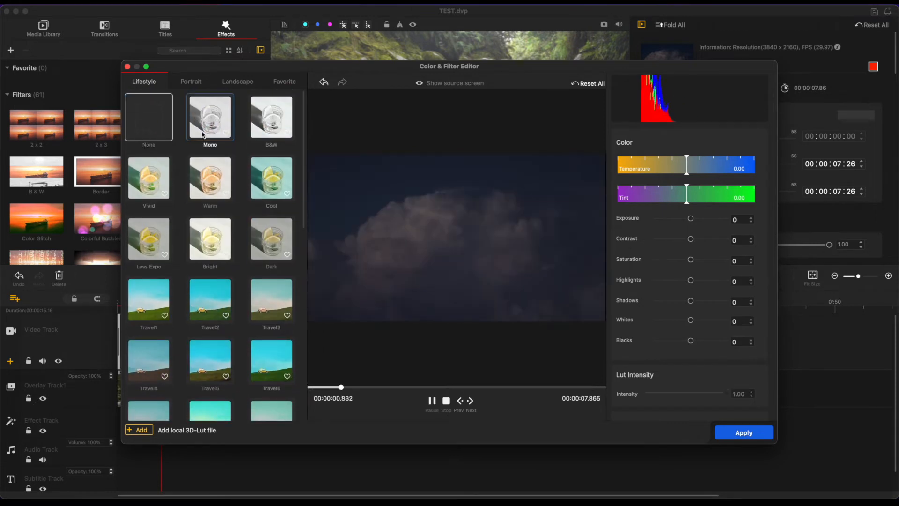
Step: Try a Tint of about -73, reset it, shift the blue HSL hue to 63, and close the Color & Filter Editor without saving
left_click_drag(684, 199, 634, 196)
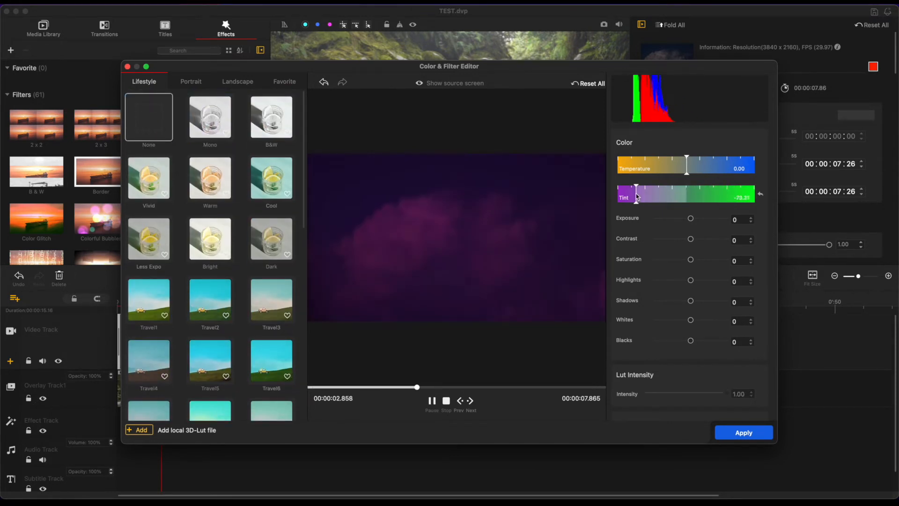
left_click(760, 194)
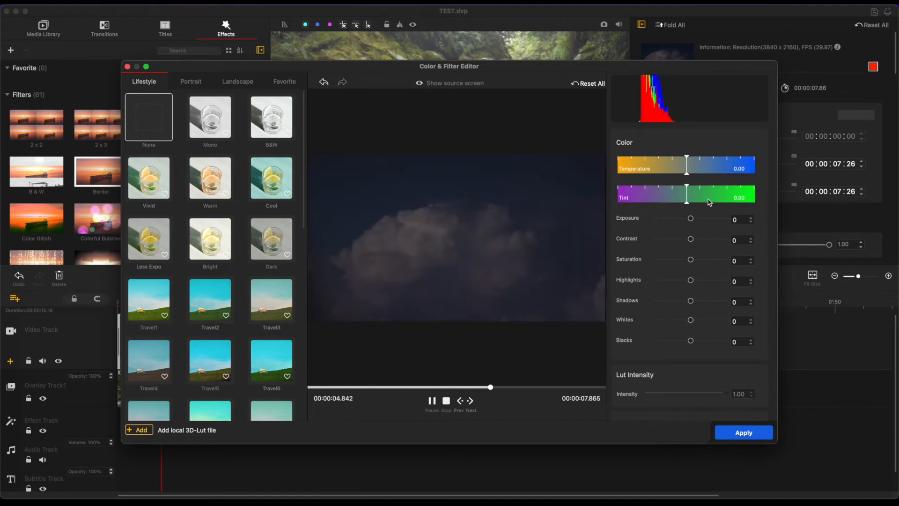
scroll(691, 225, "down", 5)
scroll(691, 235, "down", 3)
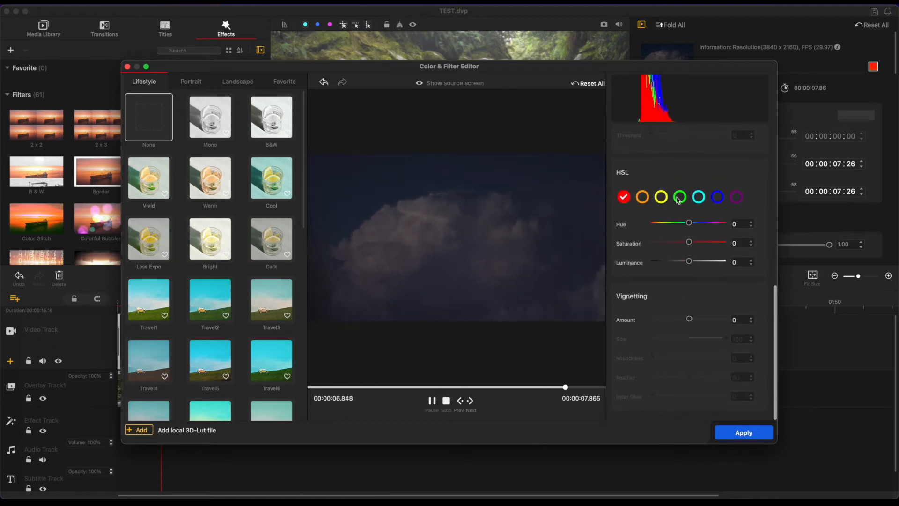
left_click(698, 197)
left_click_drag(688, 242, 714, 228)
left_click(717, 197)
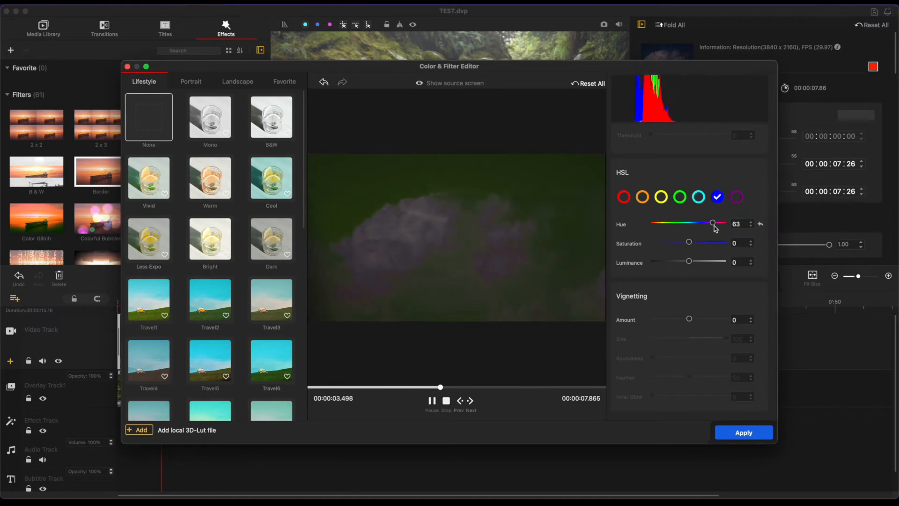
left_click(127, 67)
left_click(231, 150)
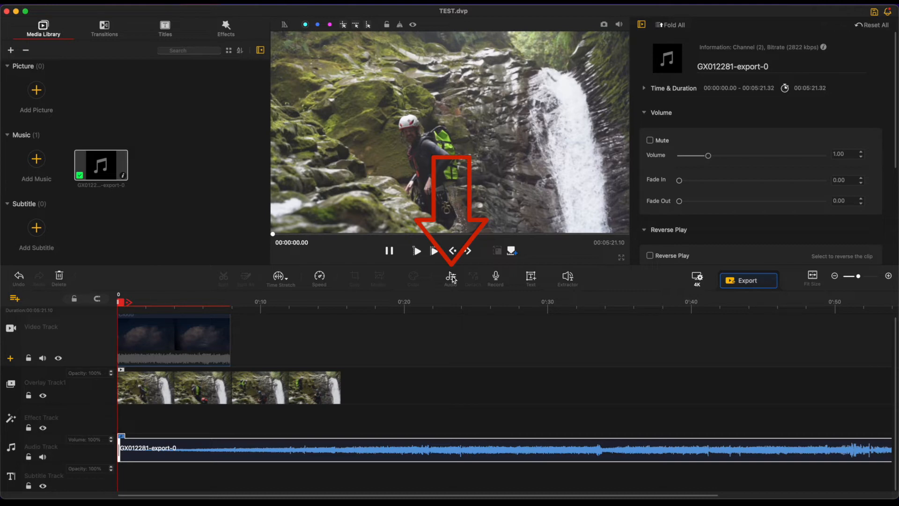
Step: Open the Audio Editor for the GX012281-export-0 music clip and close it again
left_click(451, 276)
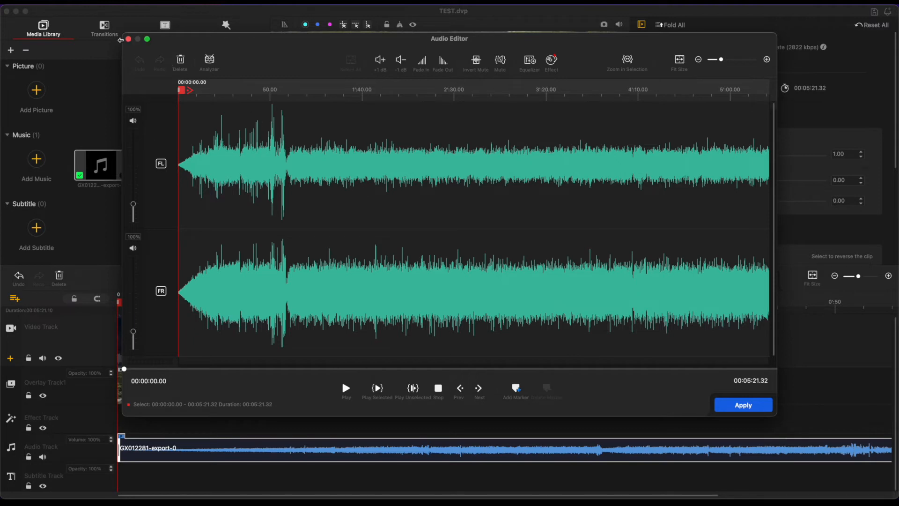
left_click(128, 39)
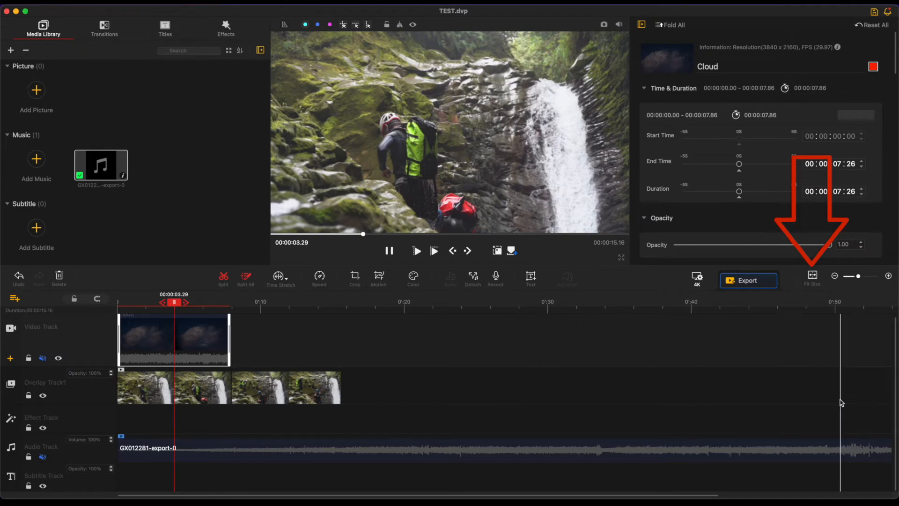
Step: Try different timeline zoom levels and the Fit Size function on the timeline
left_click(856, 277)
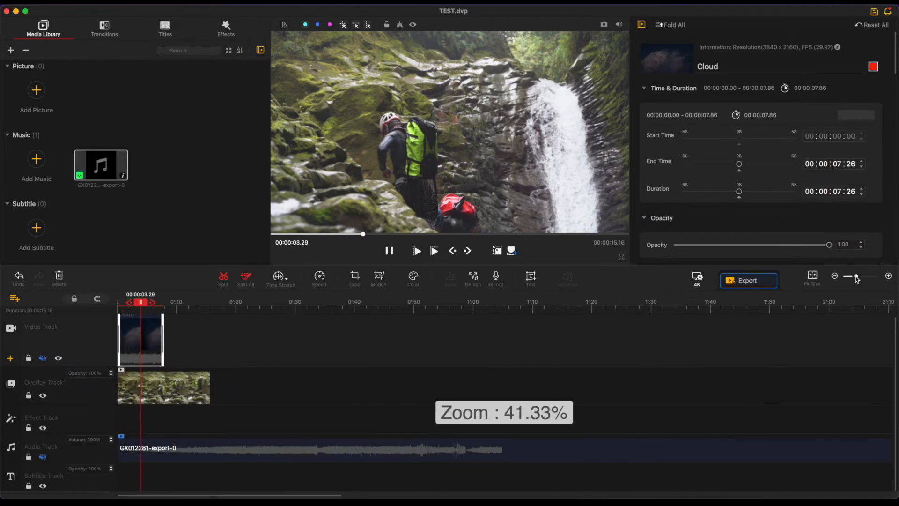
left_click(818, 278)
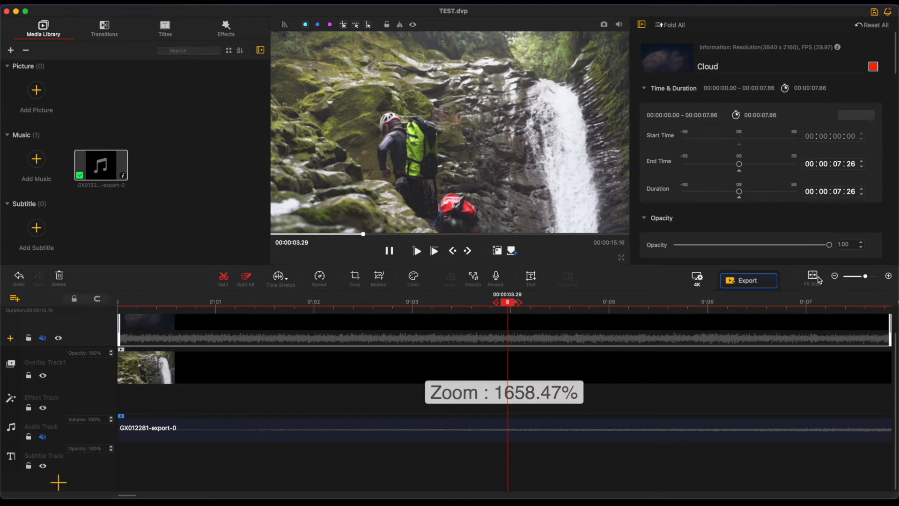
left_click_drag(865, 278, 859, 280)
left_click(889, 276)
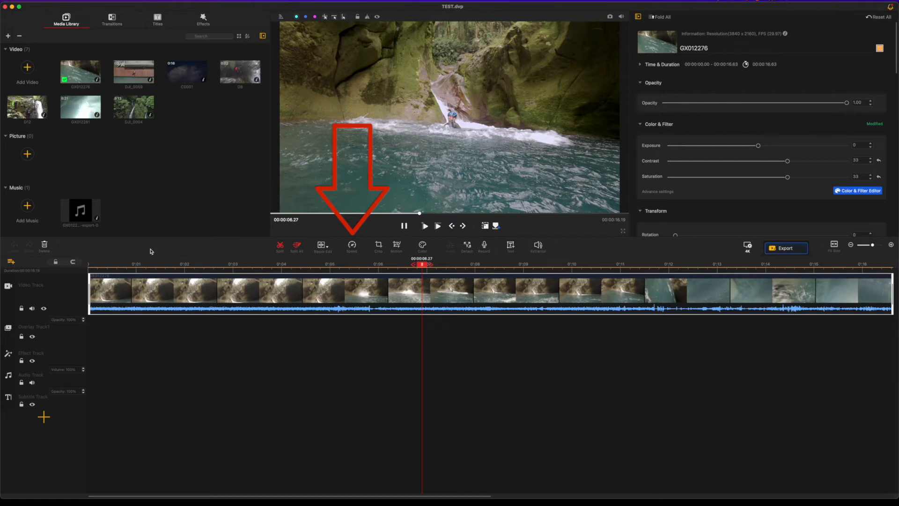
Step: Open the Speed Editor for the GX012276 clip, choose the Jump preset, and reshape its curve by moving the speed points earlier
left_click(355, 248)
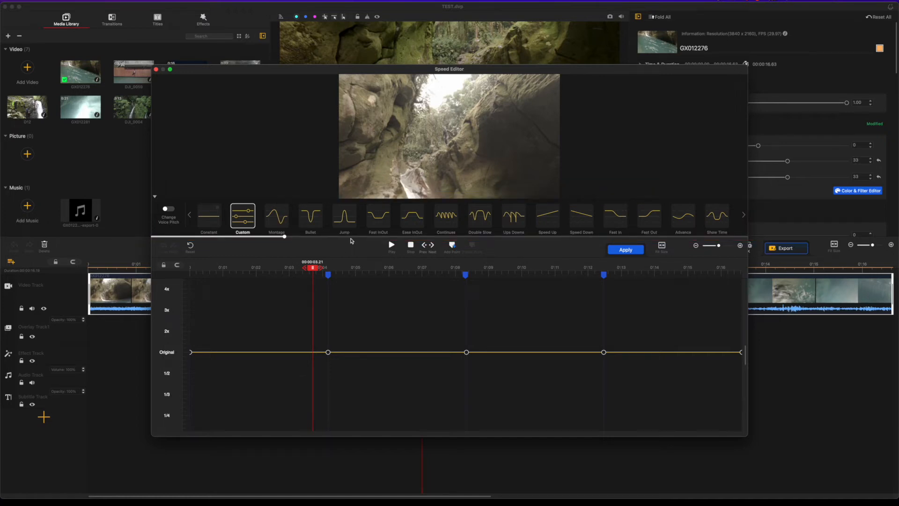
left_click(345, 216)
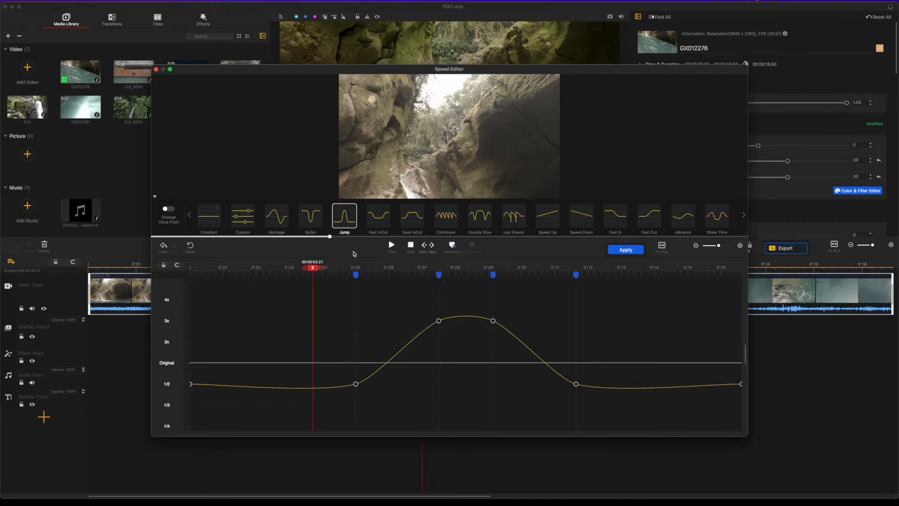
left_click(356, 383)
mouse_move(357, 386)
left_mouse_down()
mouse_move(356, 333)
mouse_move(356, 390)
left_mouse_up()
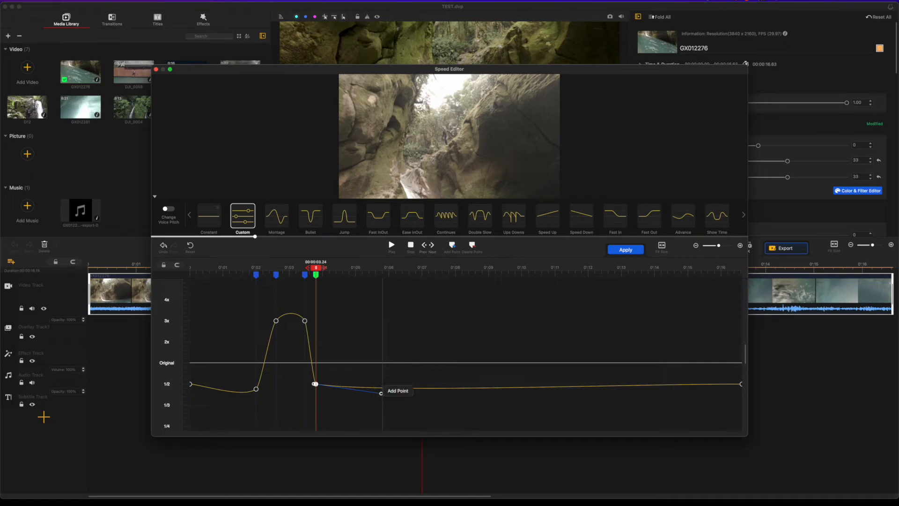
Step: Add a speed point just before 0:06, delete that point again, and apply the custom speed curve to the clip
left_click(381, 388)
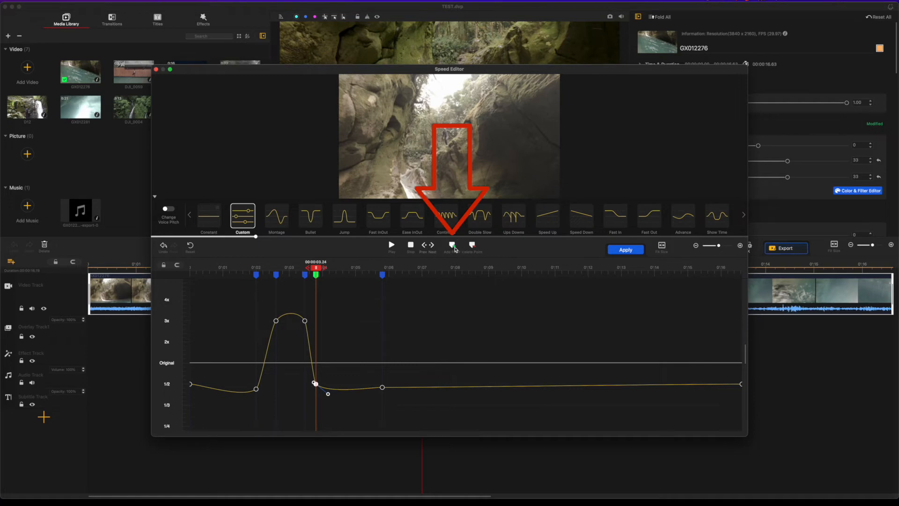
right_click(382, 389)
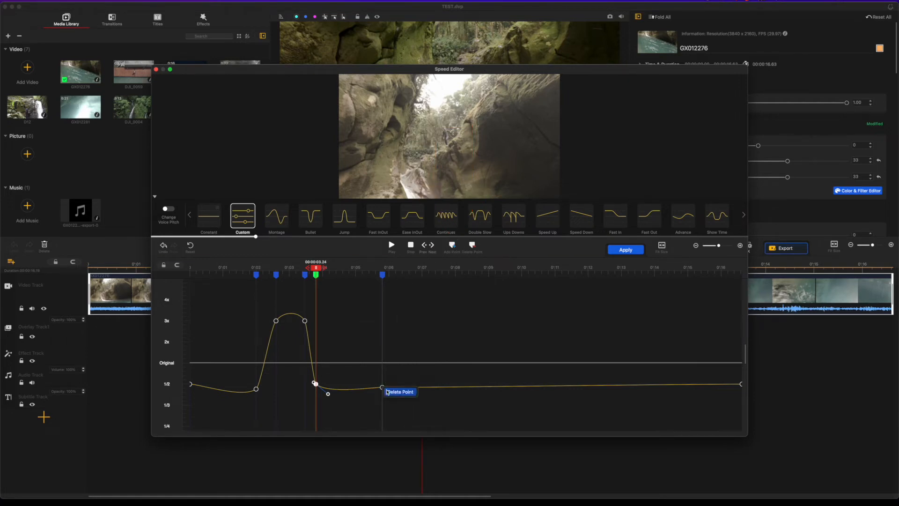
left_click(398, 391)
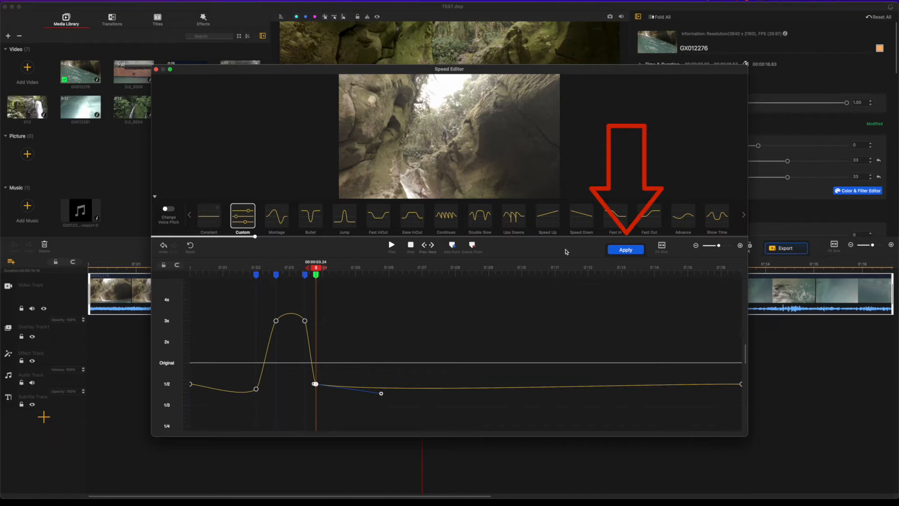
left_click(616, 250)
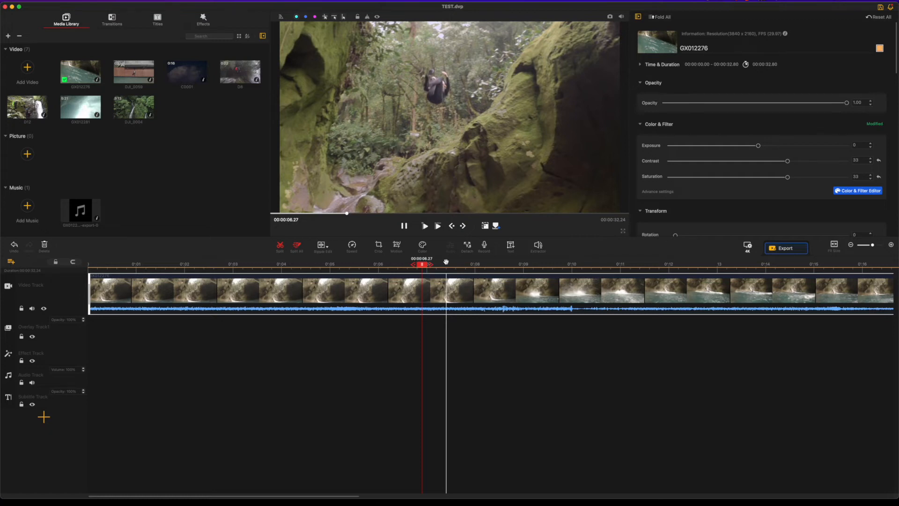
Step: Open the Crop tool for the GX012276 clip, accept the motion-control reset, and apply the Custom crop at the full 3840 x 2160 frame
left_click(352, 246)
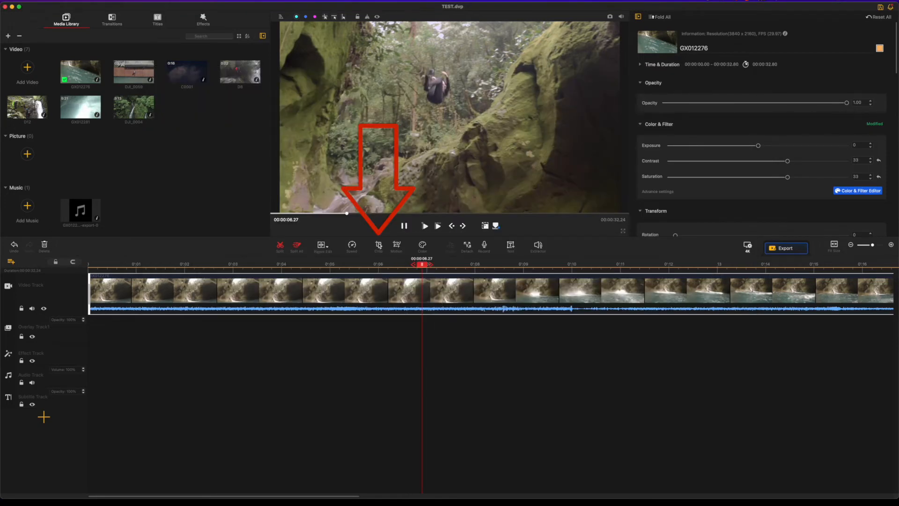
left_click(379, 245)
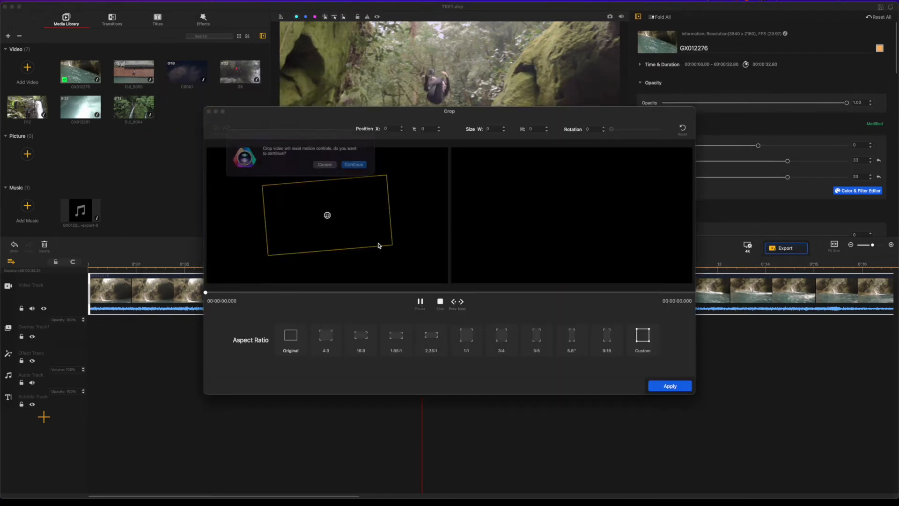
left_click(345, 162)
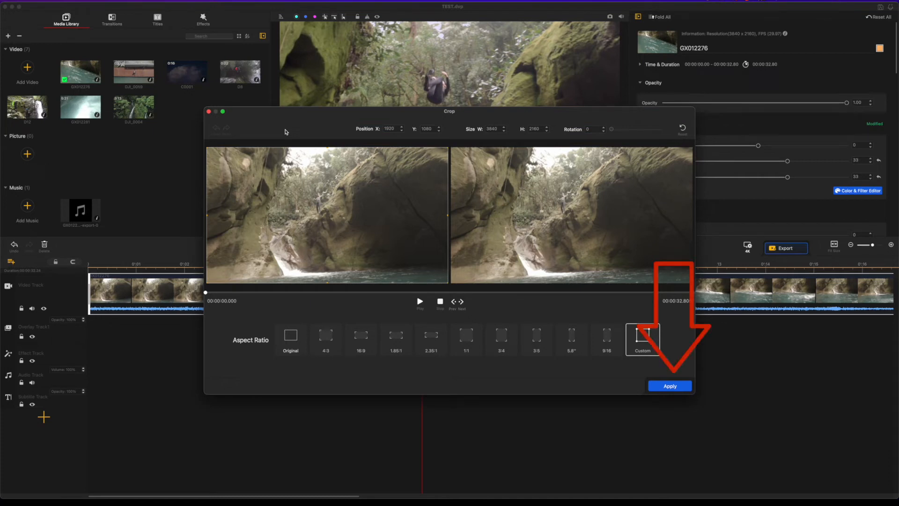
left_click(664, 392)
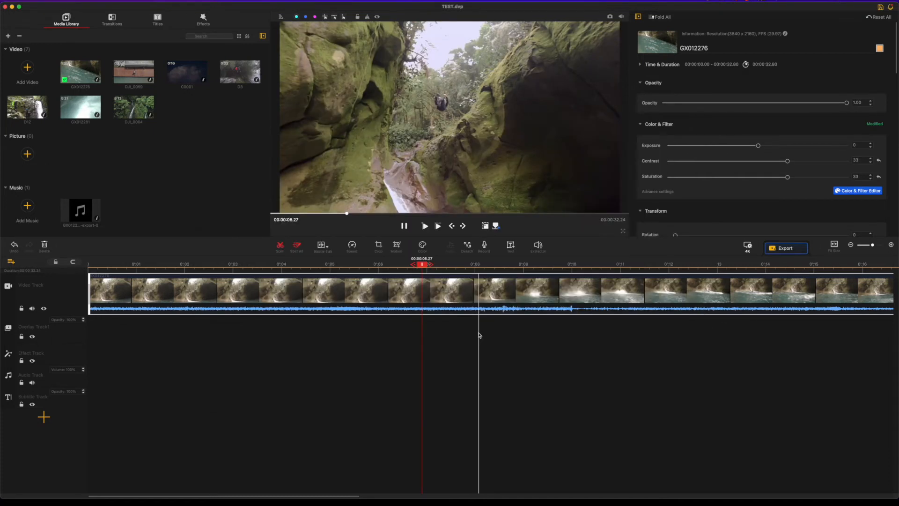
Step: Open the Motion Editor for the GX012276 clip, choose the Fast Zoom Out preset, and move its keyframes to between about 0:01 and 0:04
left_click(398, 245)
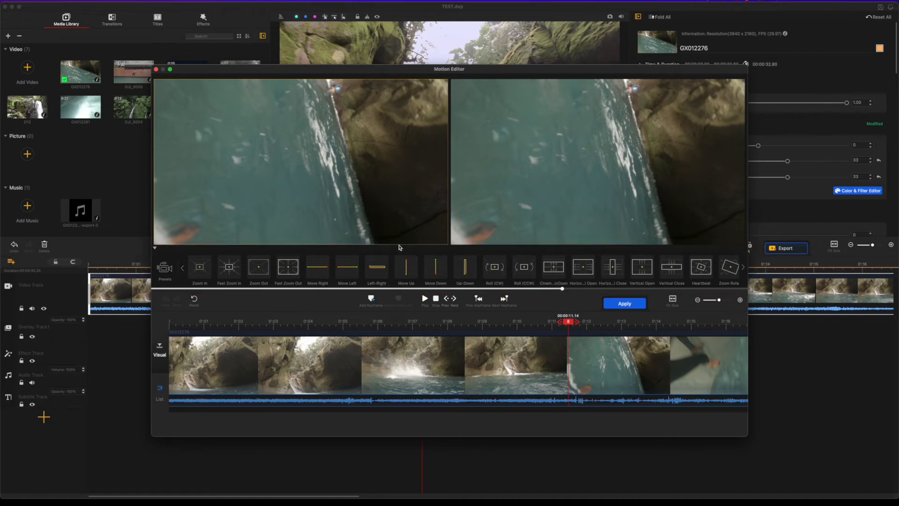
left_click(289, 275)
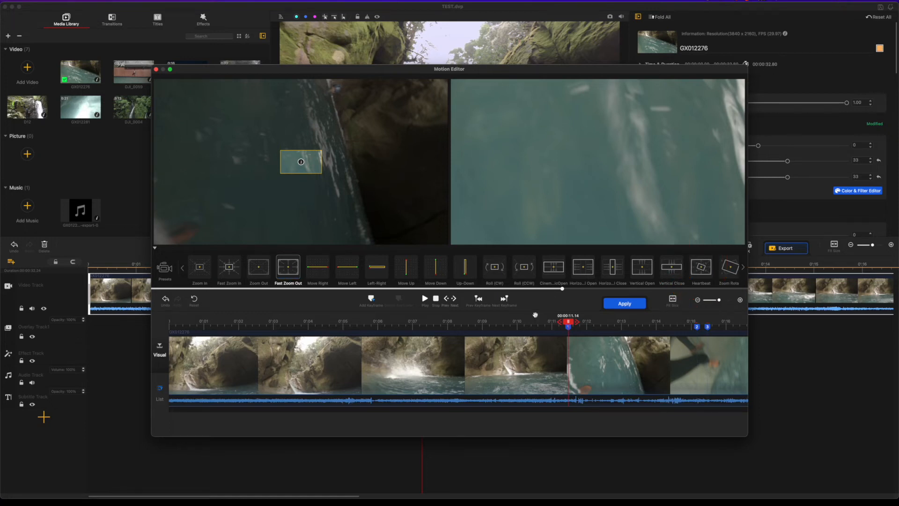
left_click_drag(568, 327, 285, 333)
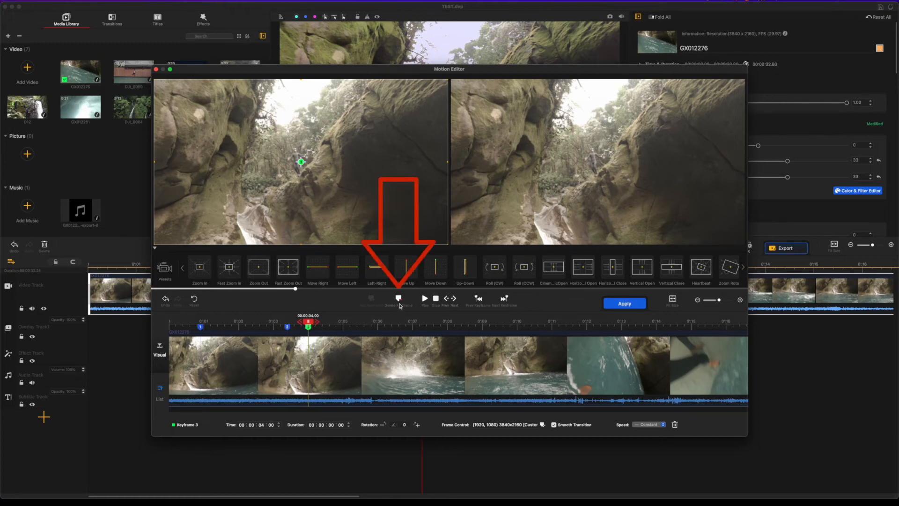
Step: Replace the keyframe at 00:00:04.00 with a new one framed at 538x302, and apply the motion to the clip
left_click(399, 298)
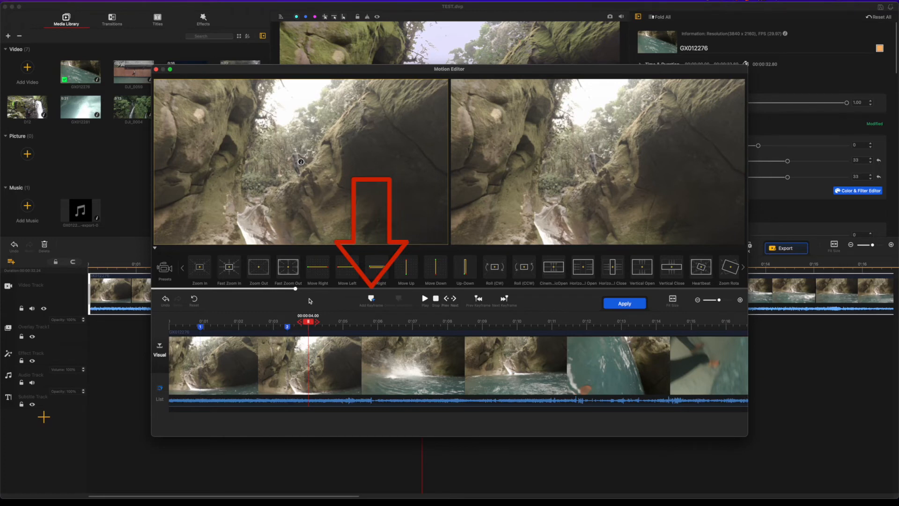
left_click(371, 299)
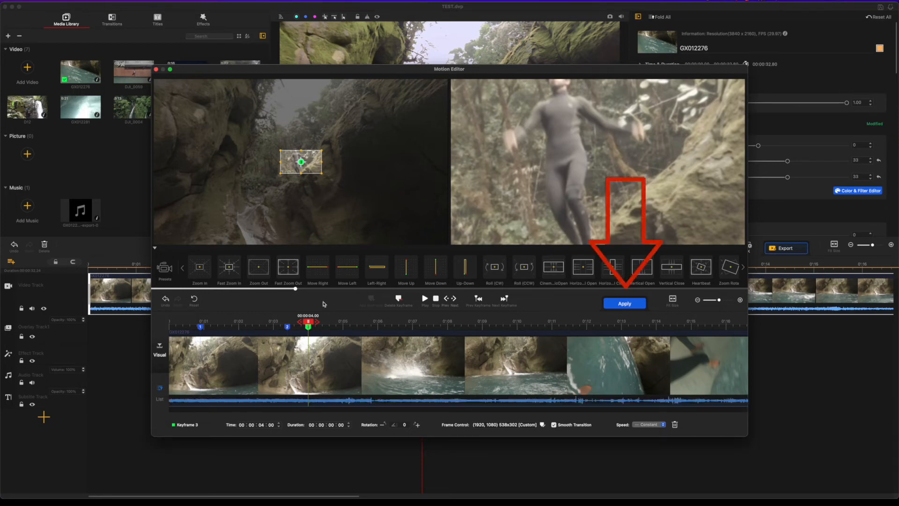
left_click(624, 304)
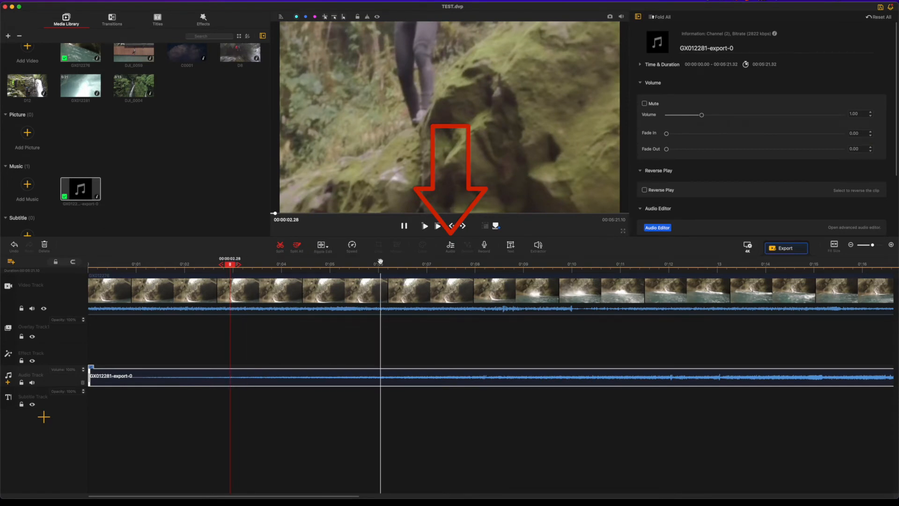
Step: Open the Audio Editor for the GX012281-export-0 clip and select the waveform from 1:40 to about 2:53
left_click(450, 245)
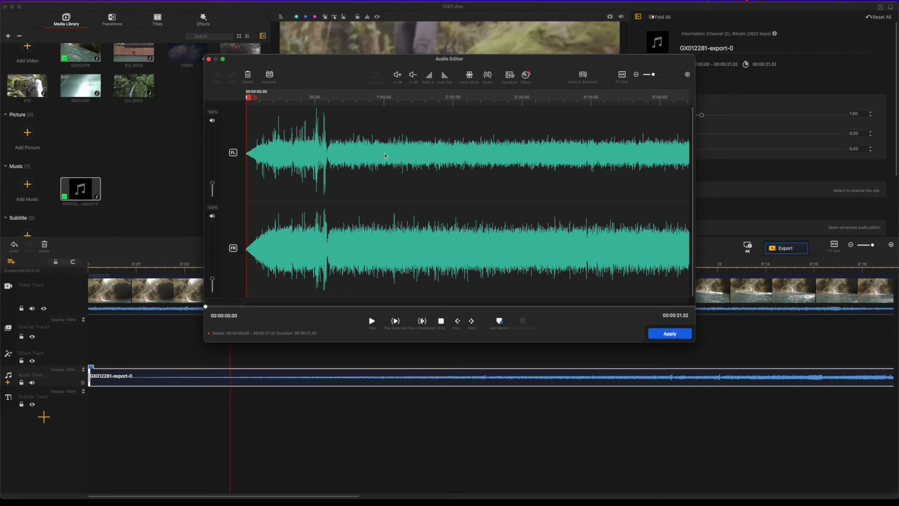
left_click_drag(385, 156, 486, 157)
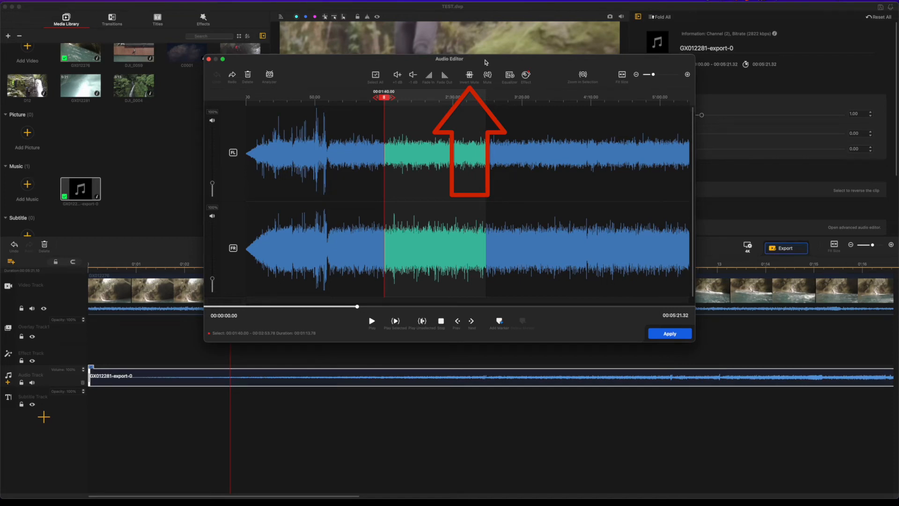
Step: Try the lowest frequency band and the Acoustic preset in the Equalizer, browse the other presets, and reset all bands
left_click(508, 76)
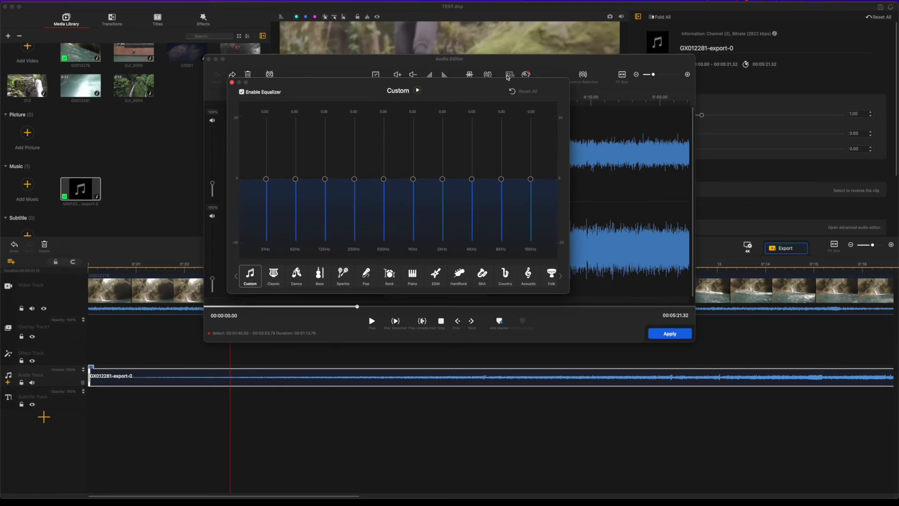
mouse_move(266, 179)
left_mouse_down()
mouse_move(268, 140)
mouse_move(266, 202)
mouse_move(267, 181)
left_mouse_up()
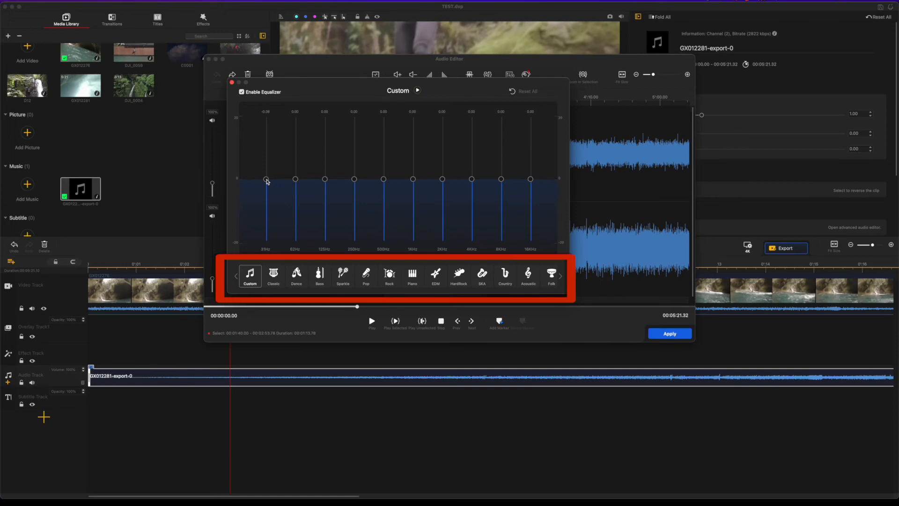
left_click(528, 276)
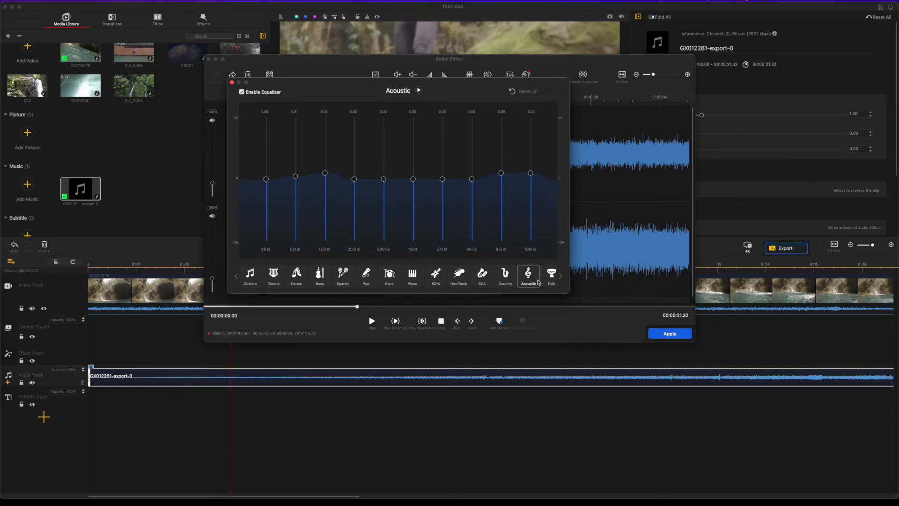
left_click(561, 278)
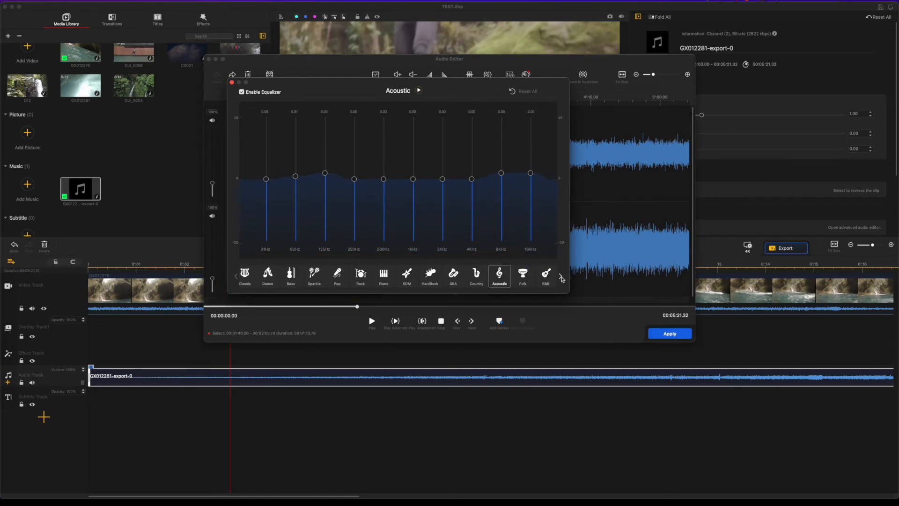
left_click(525, 92)
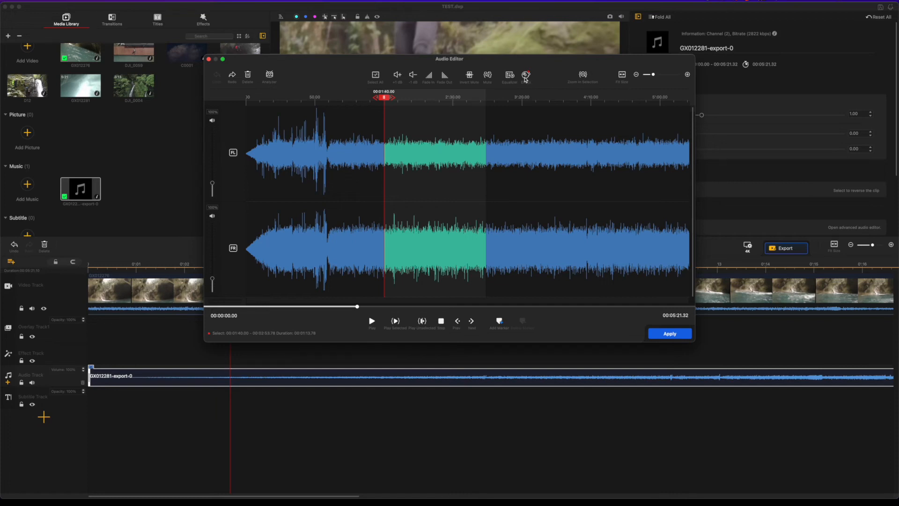
Step: Set the Speed Change sound effect to 1.89, preview it, and apply it to the selected audio range
left_click(526, 75)
left_click(274, 126)
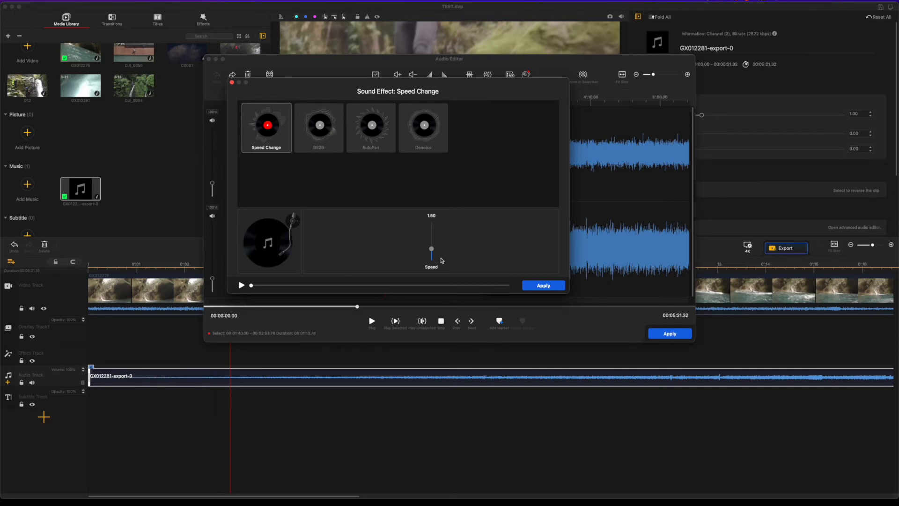
mouse_move(432, 249)
left_mouse_down()
mouse_move(431, 236)
mouse_move(431, 246)
left_mouse_up()
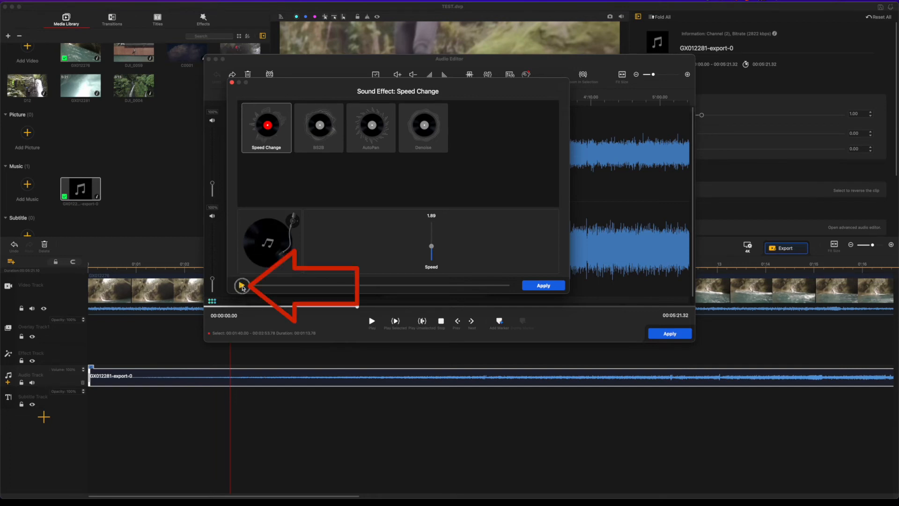
left_click(241, 285)
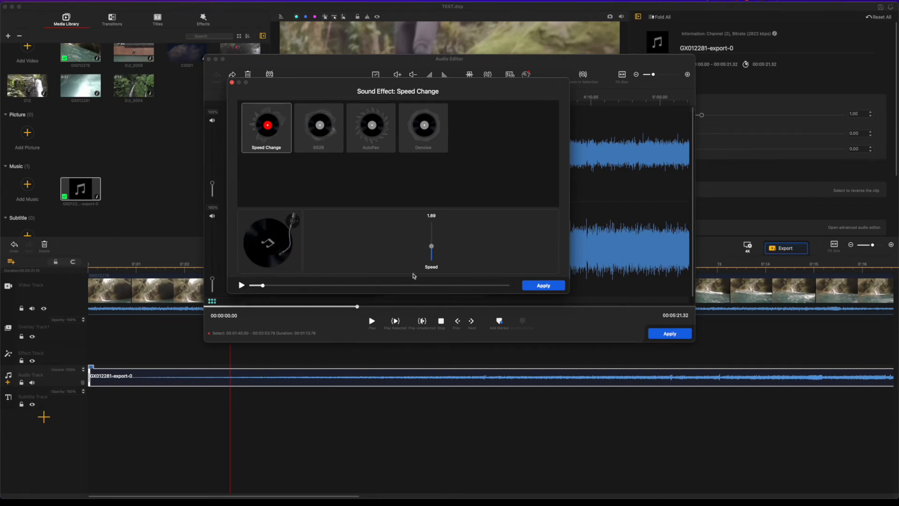
left_click(543, 285)
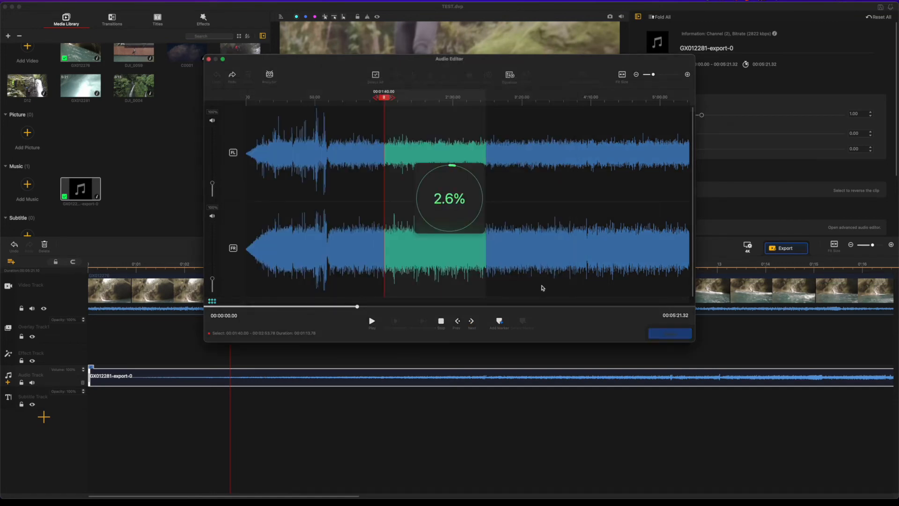
Step: Analyze the audio with all Audio Analyzer options enabled and the silence threshold at -60 dB, and apply the Audio Editor changes
left_click(270, 74)
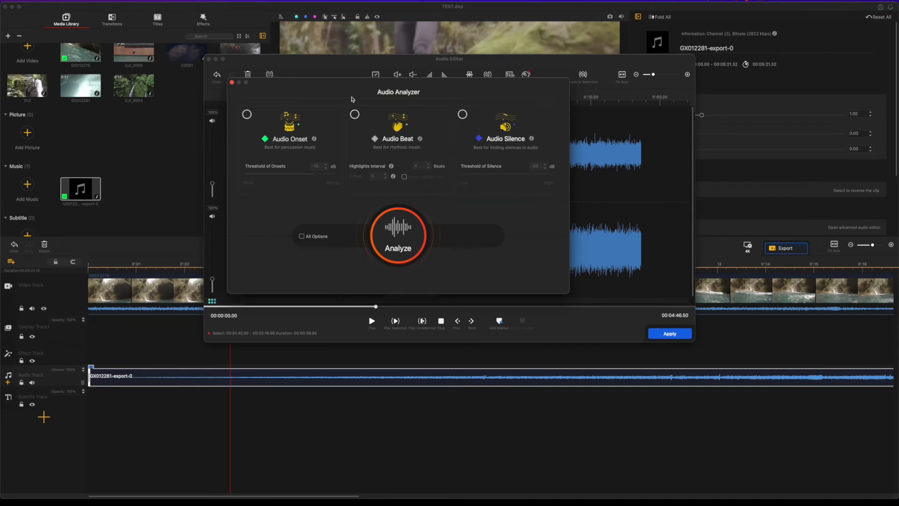
left_click(463, 114)
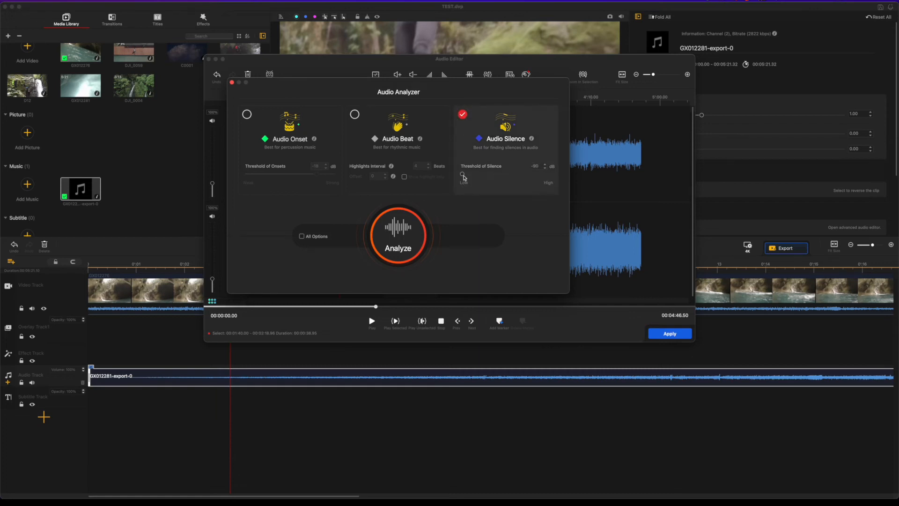
left_click_drag(464, 177, 503, 178)
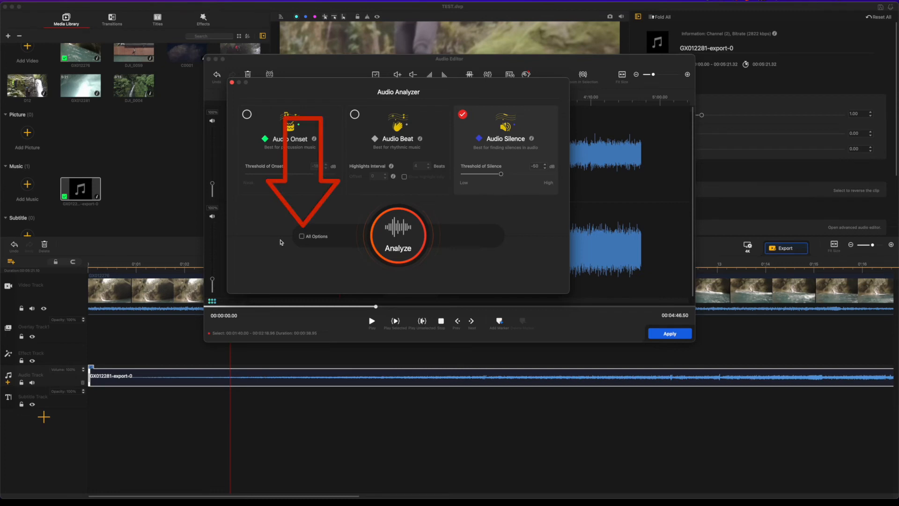
left_click(301, 236)
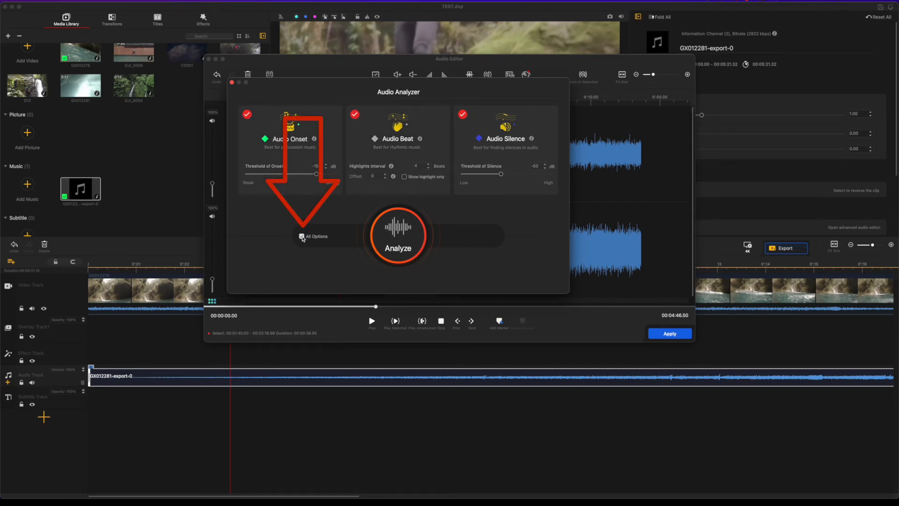
left_click(410, 244)
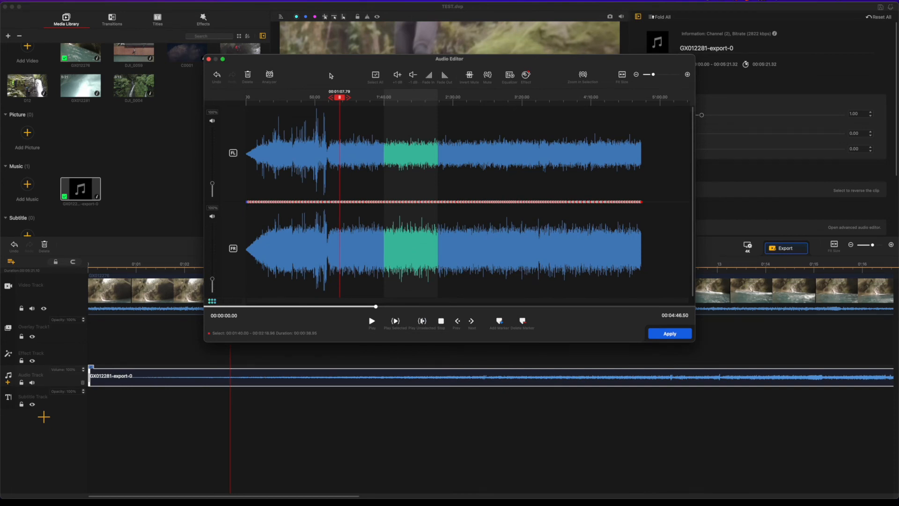
left_click(682, 334)
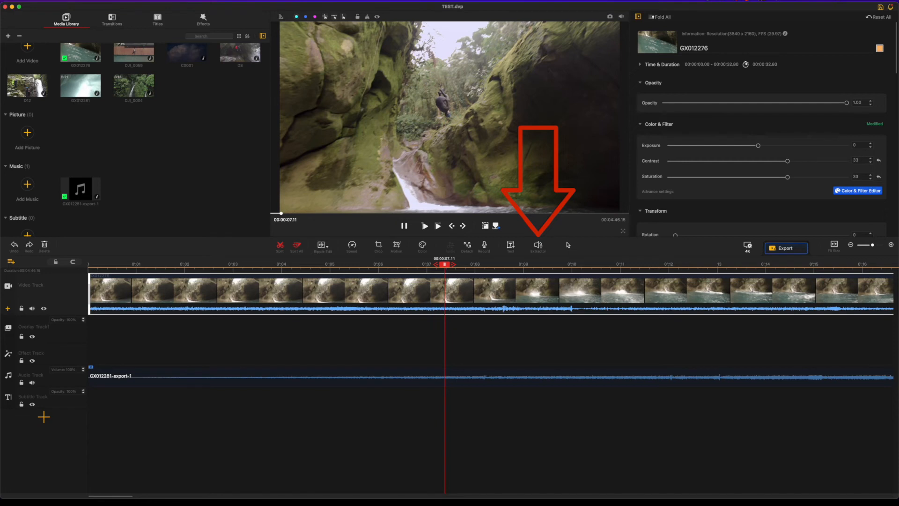
Step: Open the Enhance tool for the GX012276 clip
left_click(538, 245)
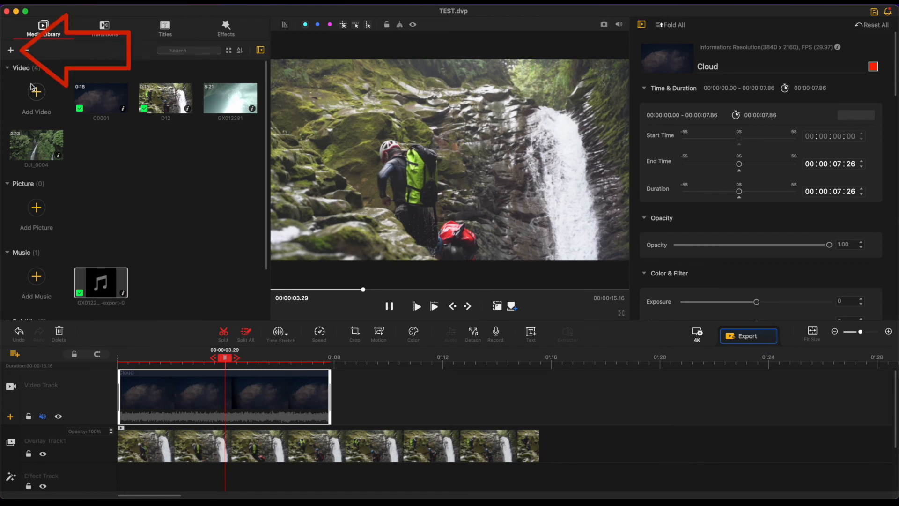
Step: Import D8.MP4 from the Video folder into the media library and add the clip to the end of the Video Track
left_click(10, 50)
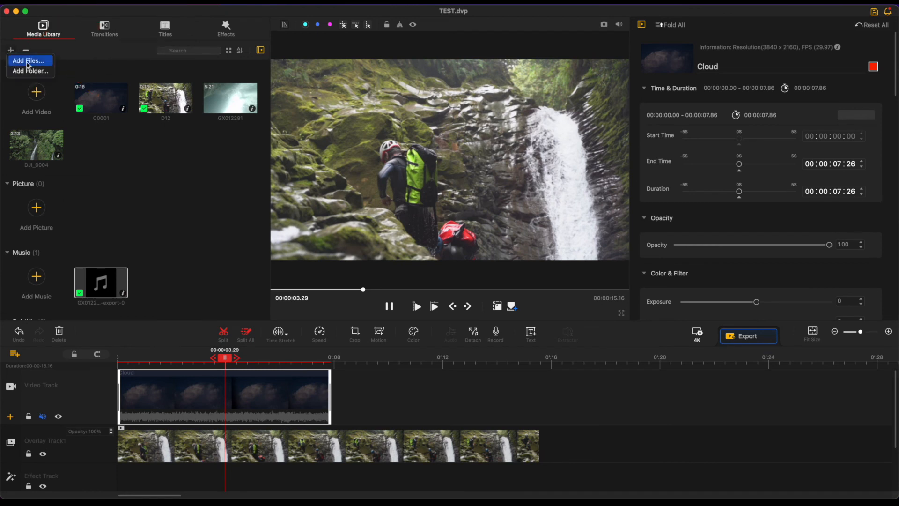
left_click(26, 61)
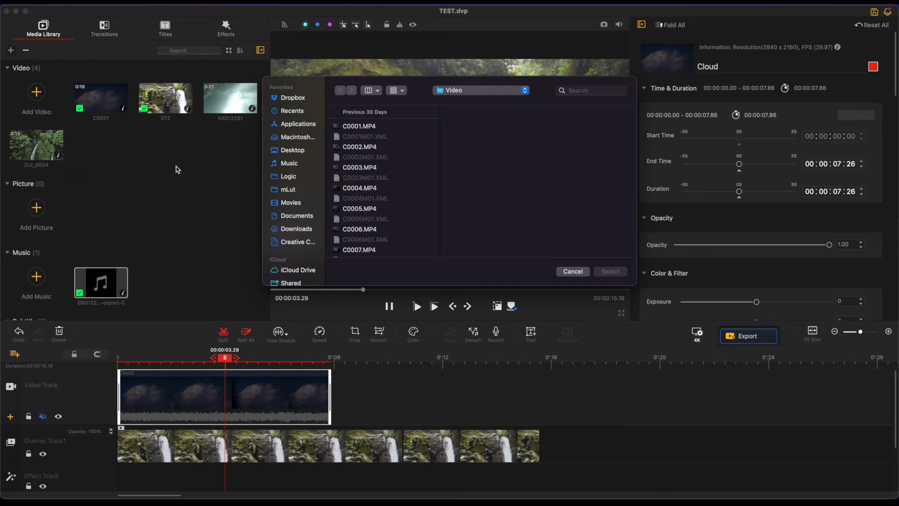
left_click(360, 146)
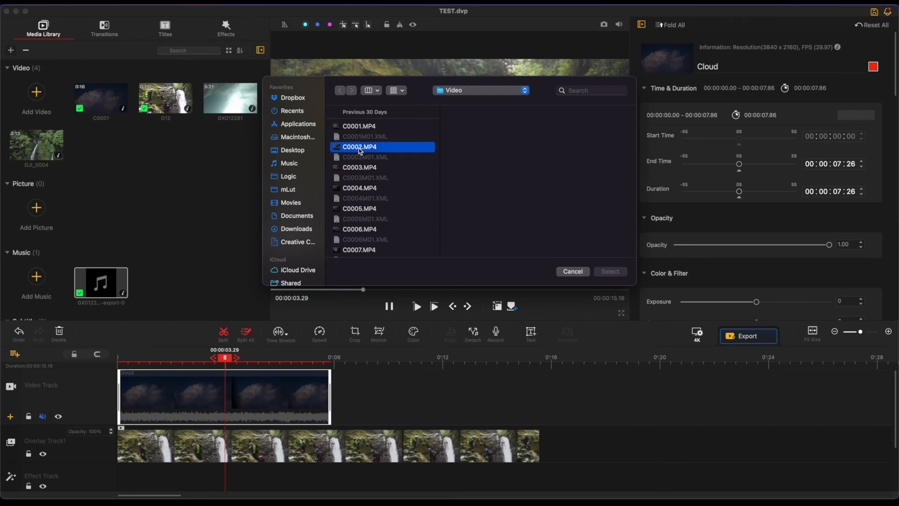
scroll(361, 230, "down", 10)
left_click(359, 192)
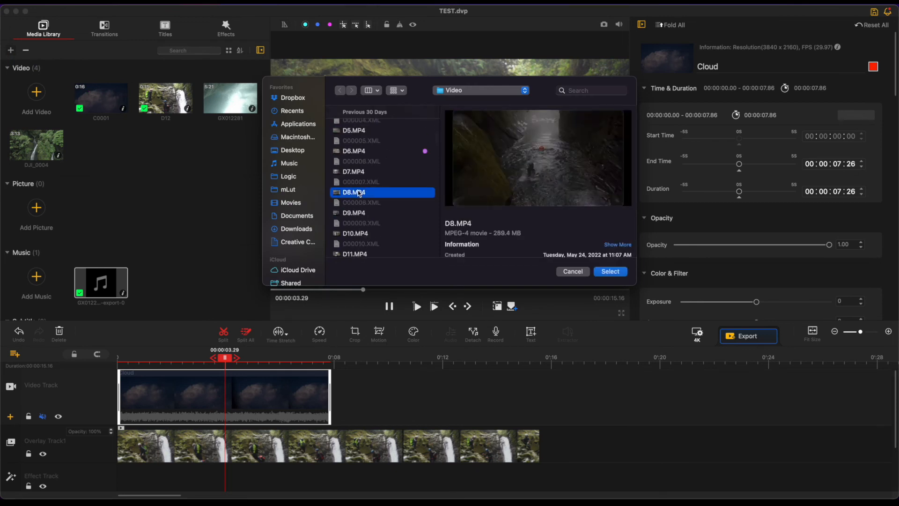
left_click(618, 272)
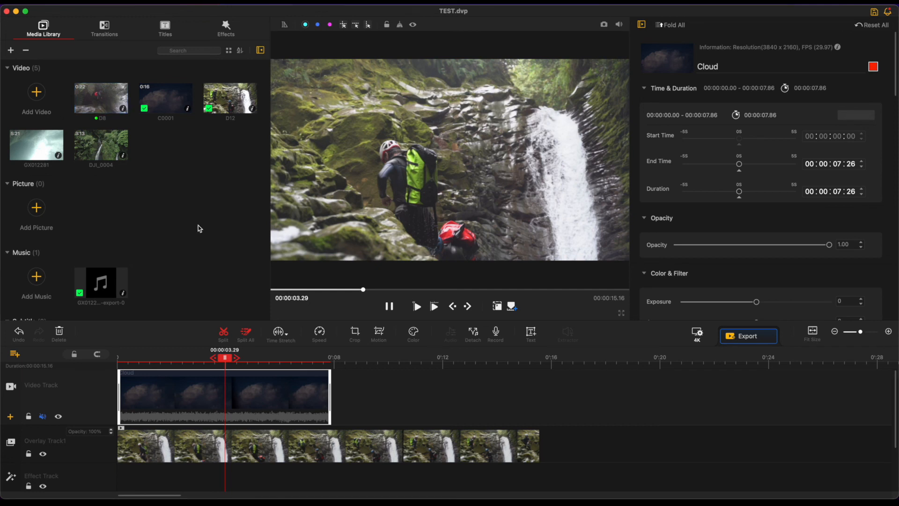
left_click_drag(142, 115, 367, 392)
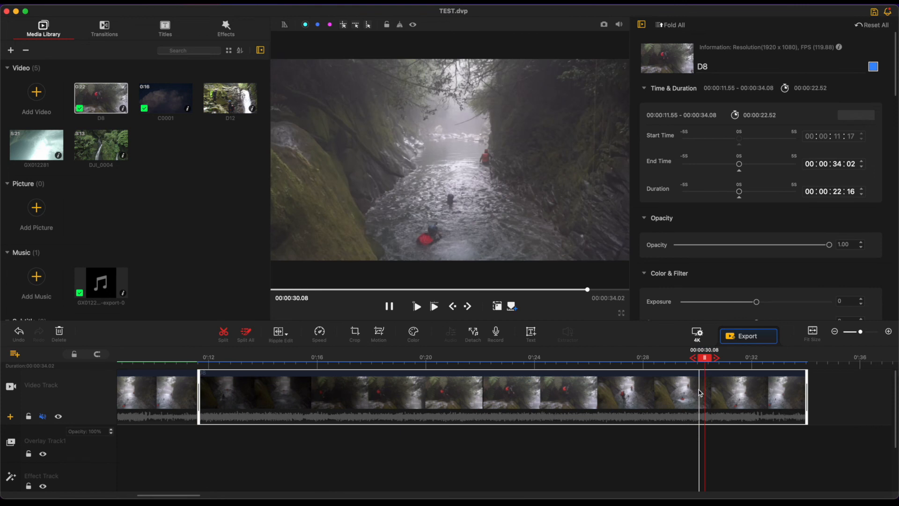
Step: Split the D8 clip on the Video Track at 00:00:30.01 and delete the part before the split
left_click(699, 392)
left_click(224, 336)
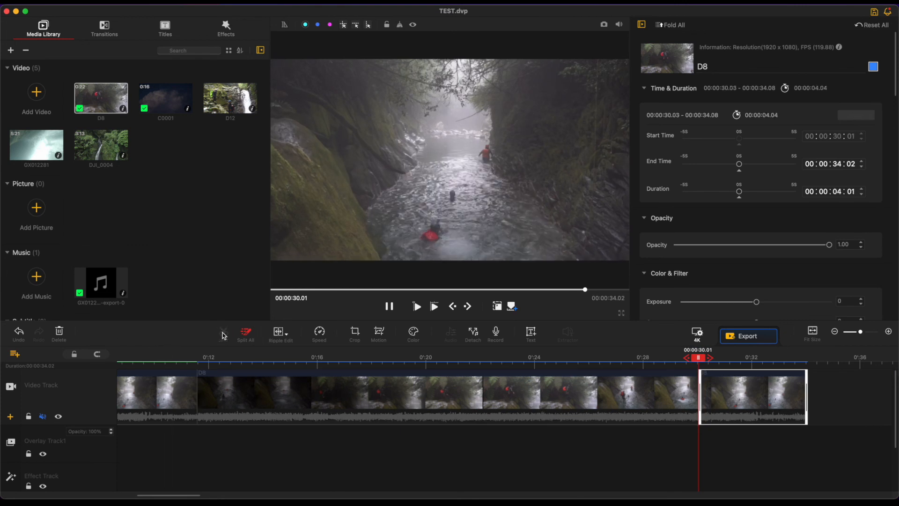
left_click(552, 392)
key("Delete")
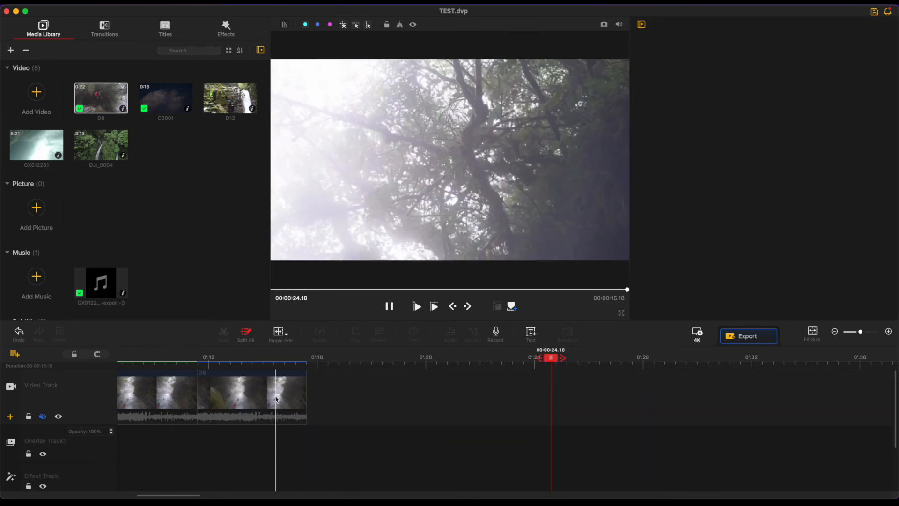
left_click(210, 367)
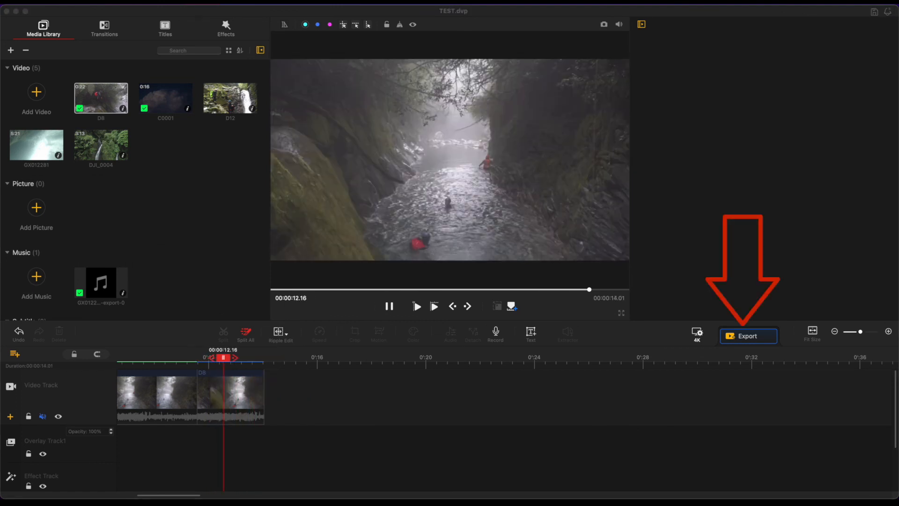
Step: Open the export settings, name the output file "Canyoning in Costa Rica", and choose the MP4 format
left_click(757, 341)
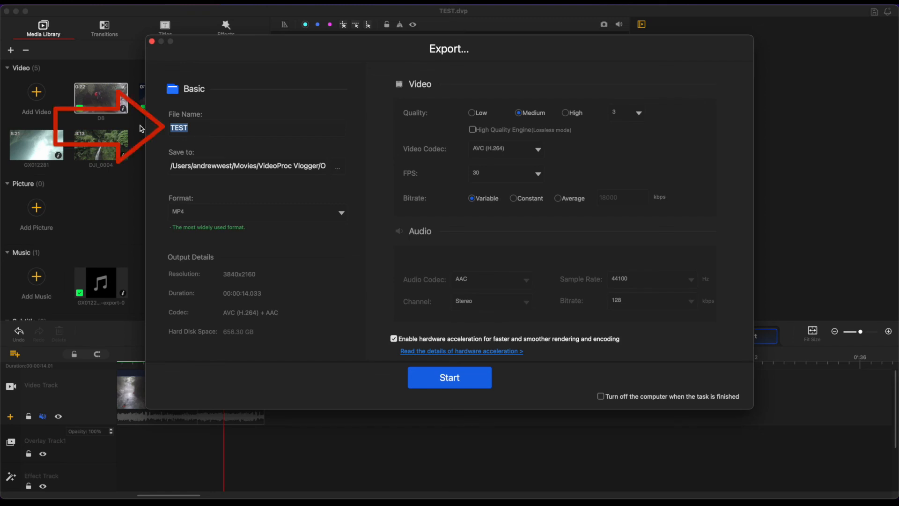
type("Canyoning in Costa Rica")
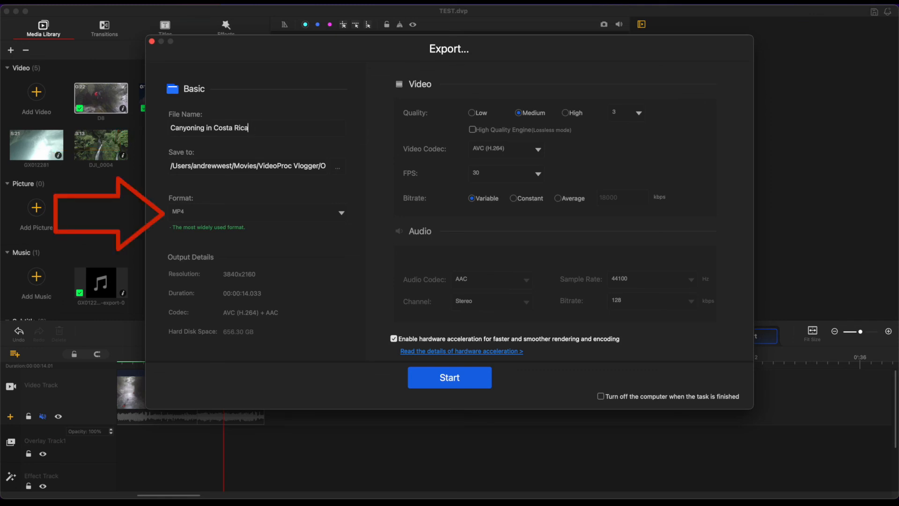
left_click(281, 215)
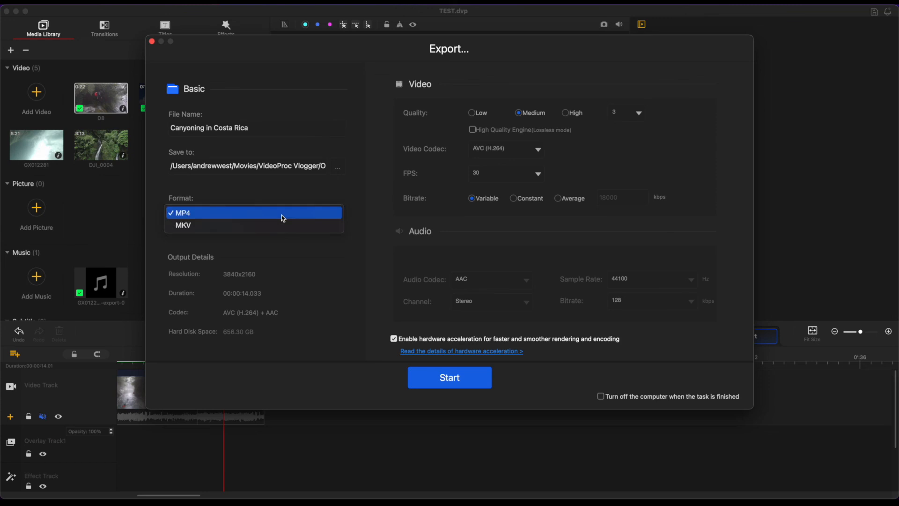
left_click(282, 215)
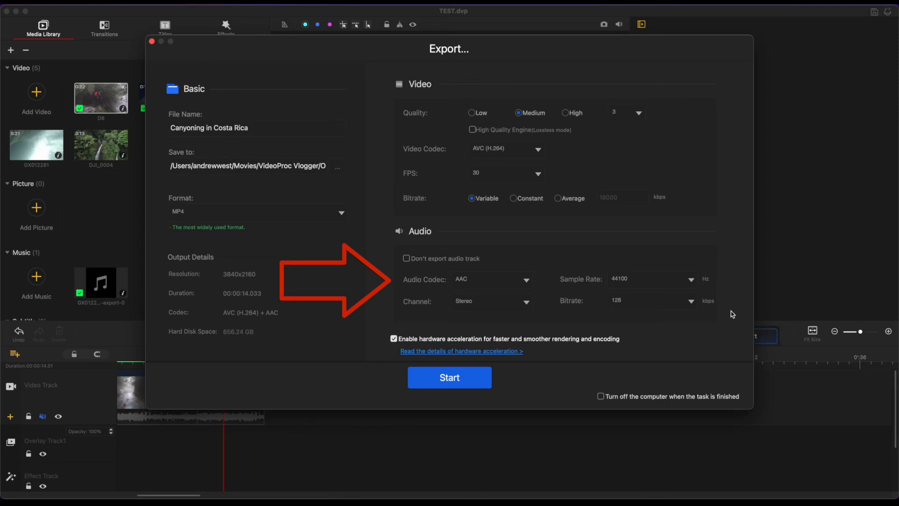
Step: Set the export audio to MP3 codec, 48000 Hz sample rate, Stereo channel and 128 kbps bitrate
left_click(513, 282)
left_click(500, 293)
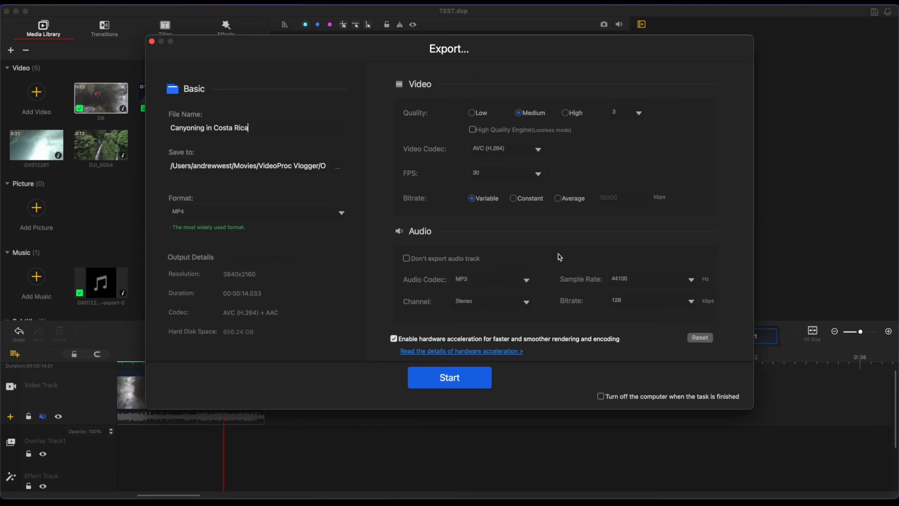
left_click(659, 279)
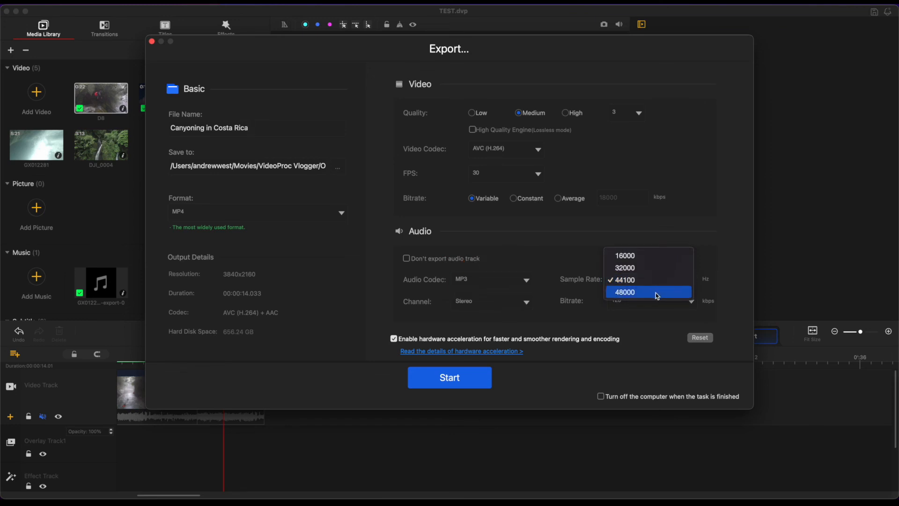
left_click(658, 292)
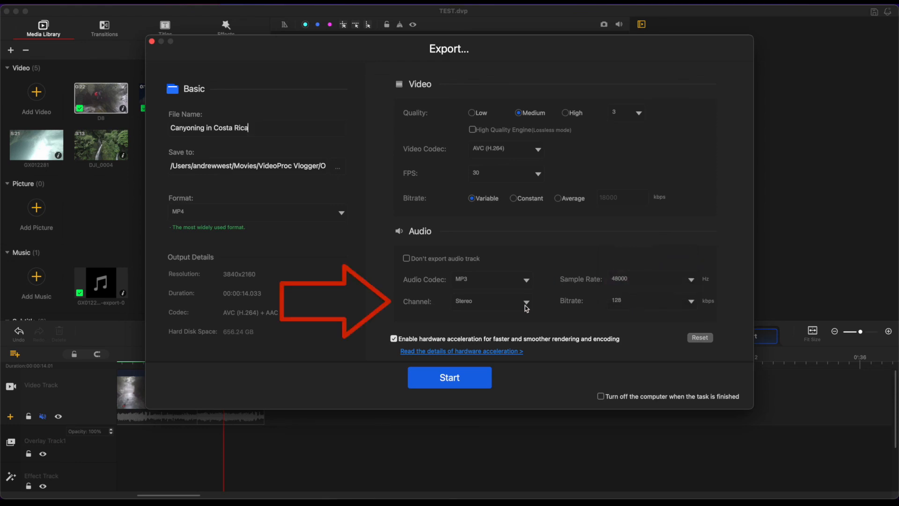
left_click(526, 303)
left_click(508, 305)
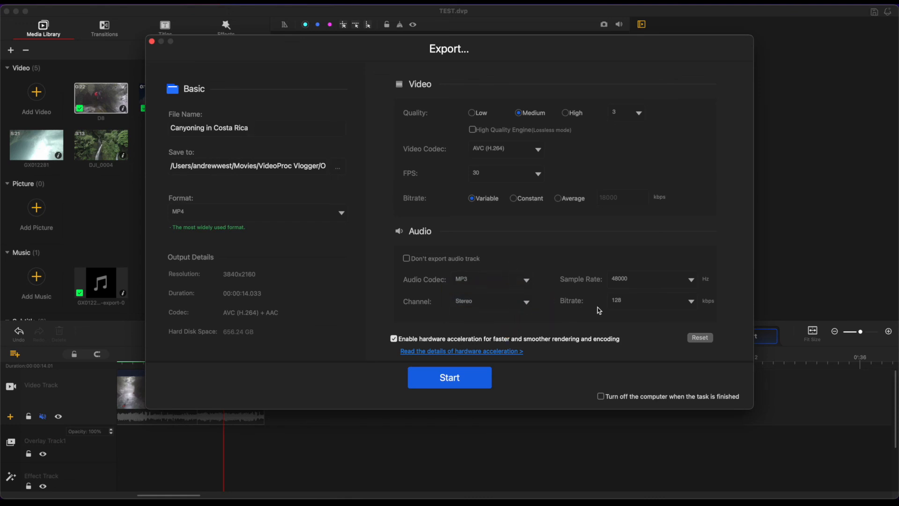
left_click(628, 304)
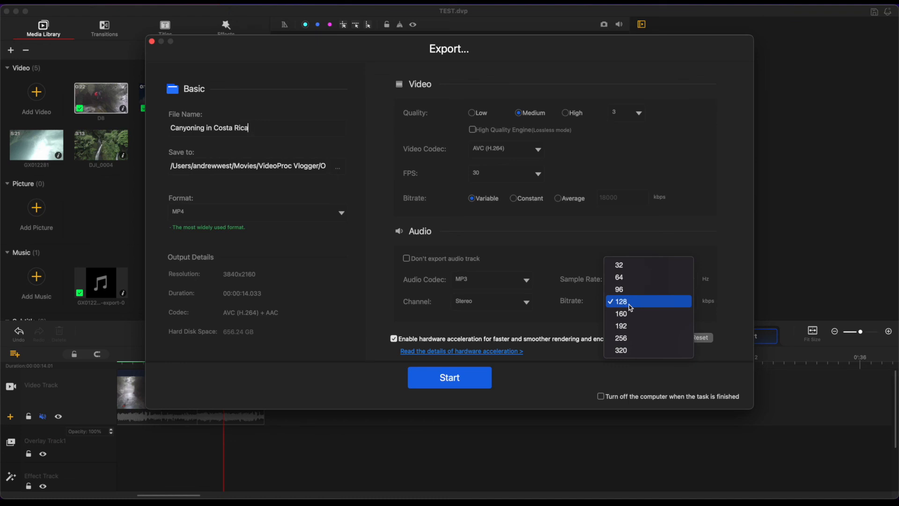
left_click(628, 304)
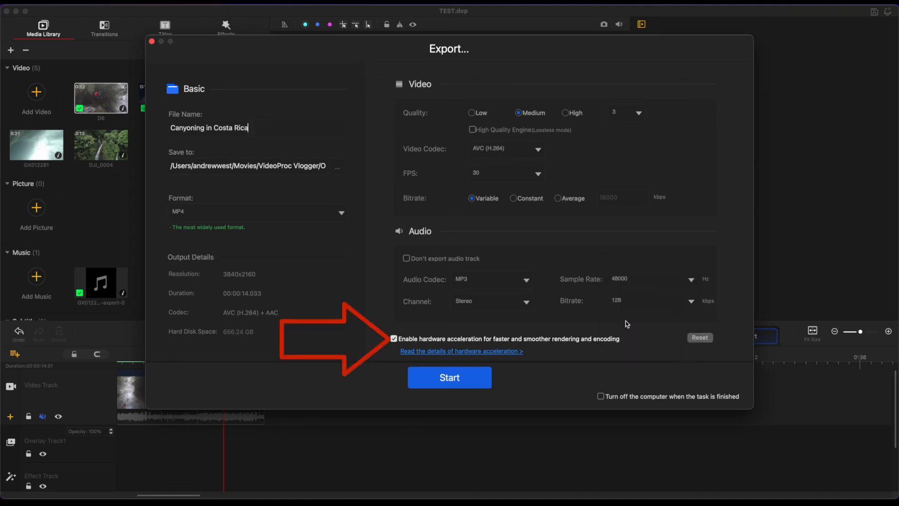